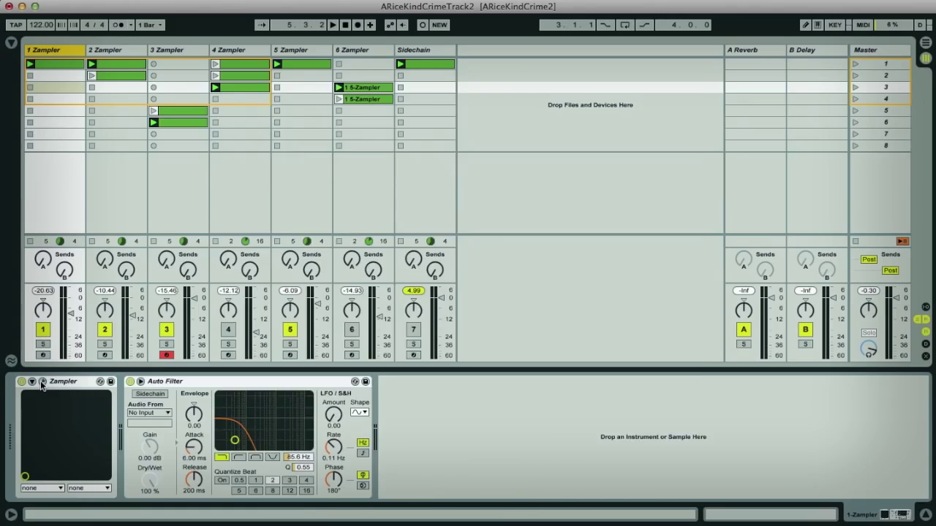
- View the Zampler instrument on track 1, close its window and start playback of the set
{"action": "left_click", "coordinate": [43, 383]}
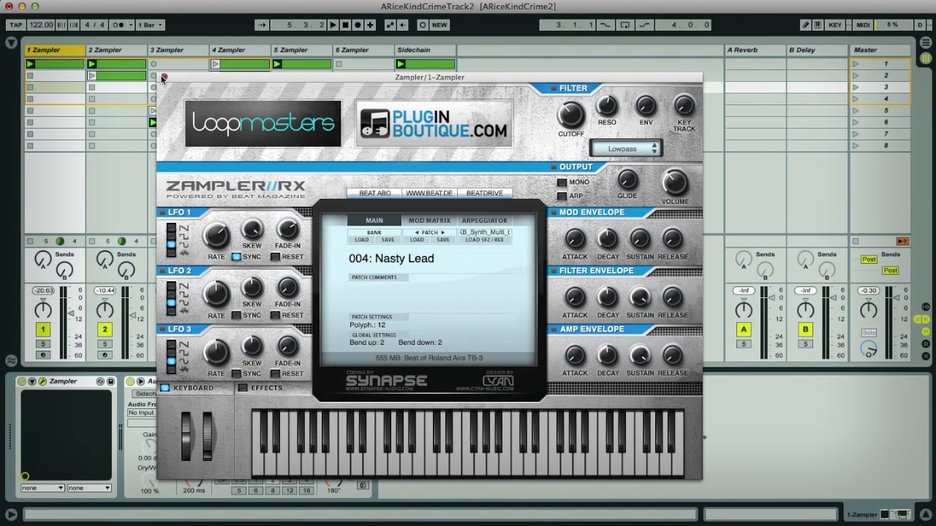
{"action": "left_click", "coordinate": [164, 77]}
{"action": "key", "text": "space"}
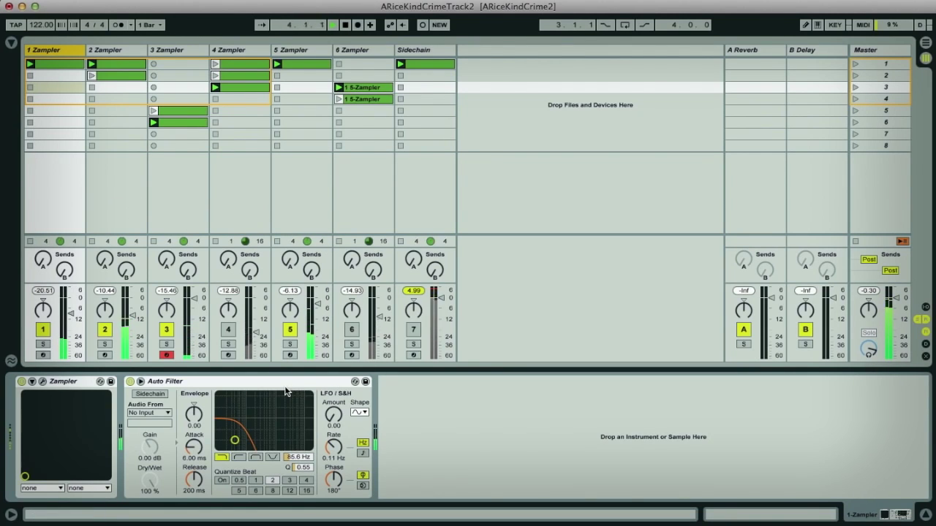
- Activate track 4 during playback, and switch track 2 off and back on to compare the mix
{"action": "left_click", "coordinate": [229, 330]}
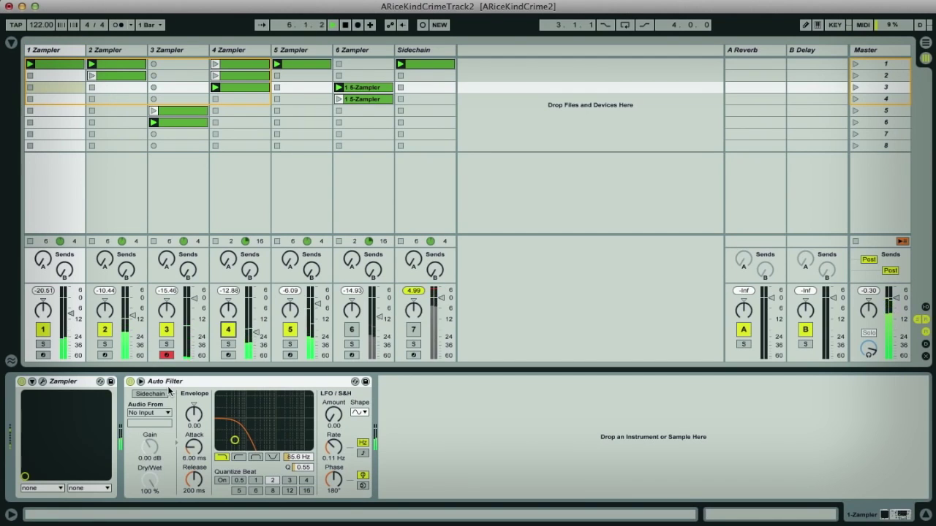
{"action": "left_click", "coordinate": [106, 332]}
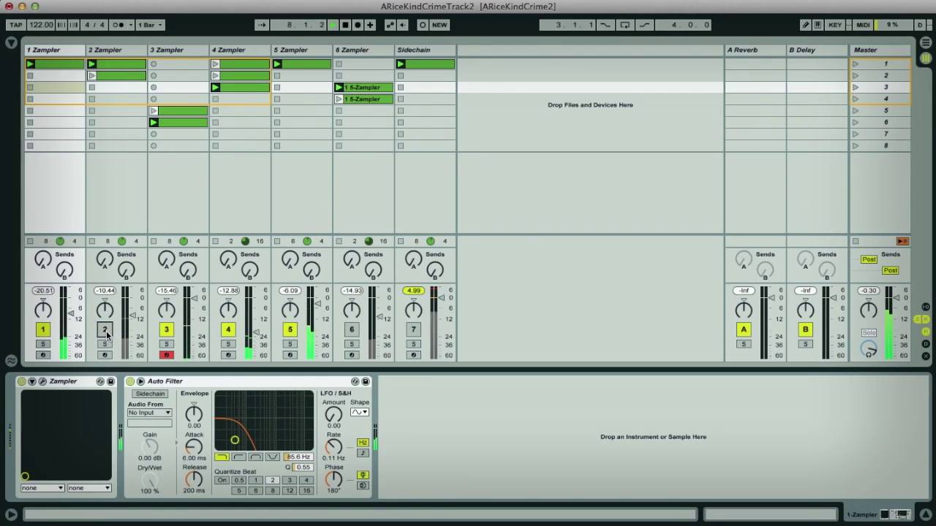
{"action": "left_click", "coordinate": [106, 331]}
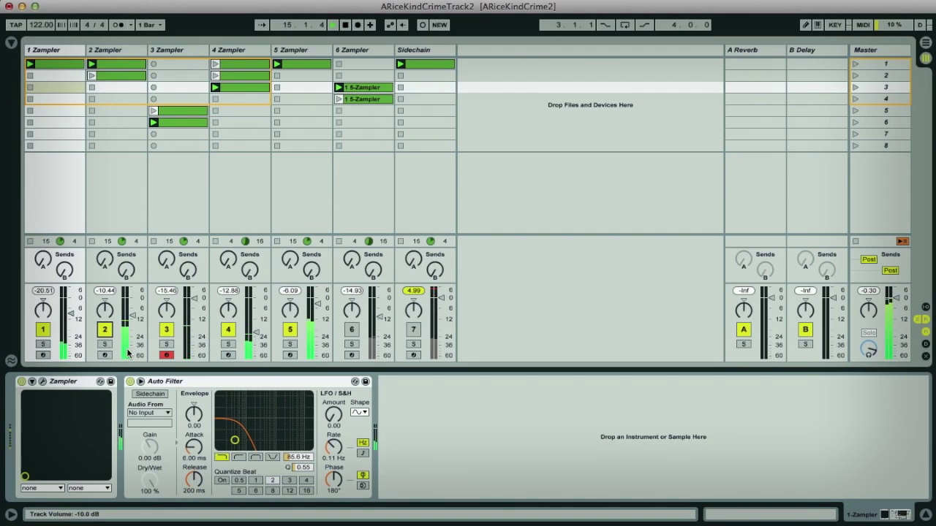
- Solo tracks 2 and 3 individually and together to audition their parts
{"action": "left_click", "coordinate": [104, 345]}
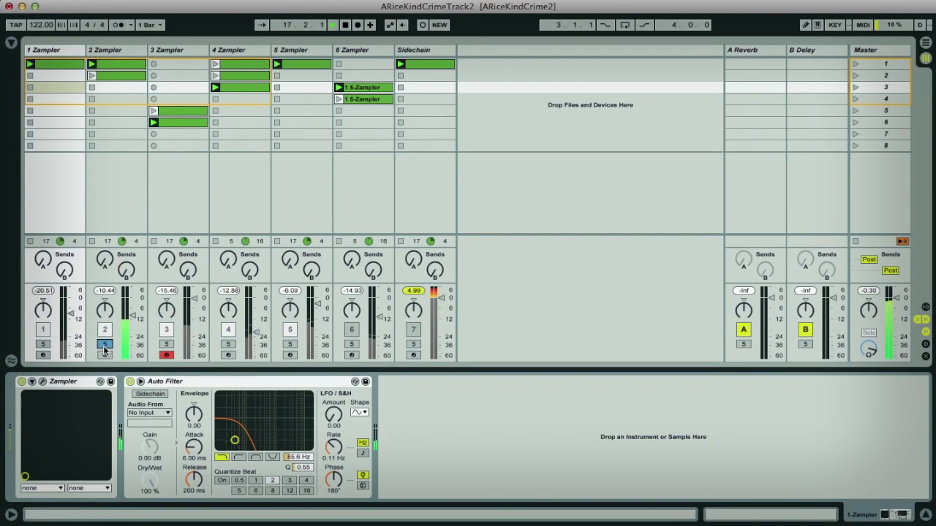
{"action": "left_click", "coordinate": [172, 344]}
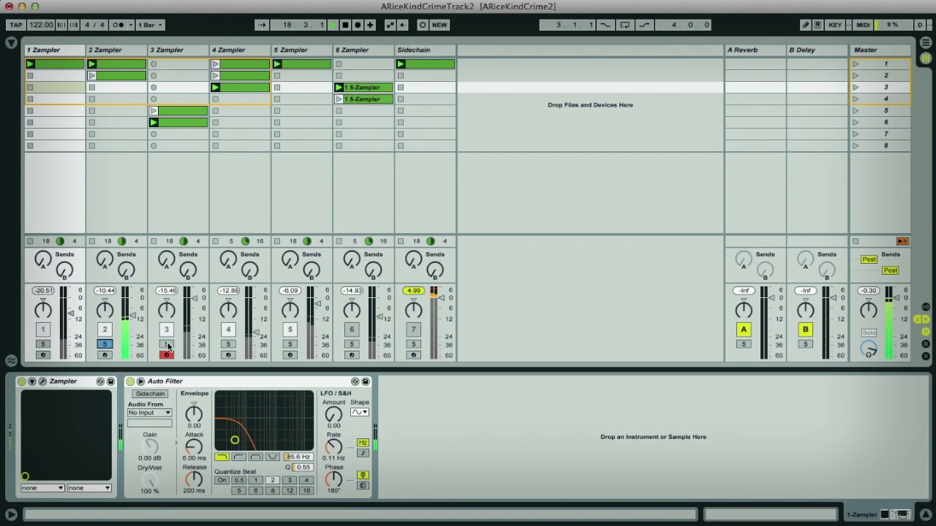
{"action": "left_click", "coordinate": [104, 345], "text": "super"}
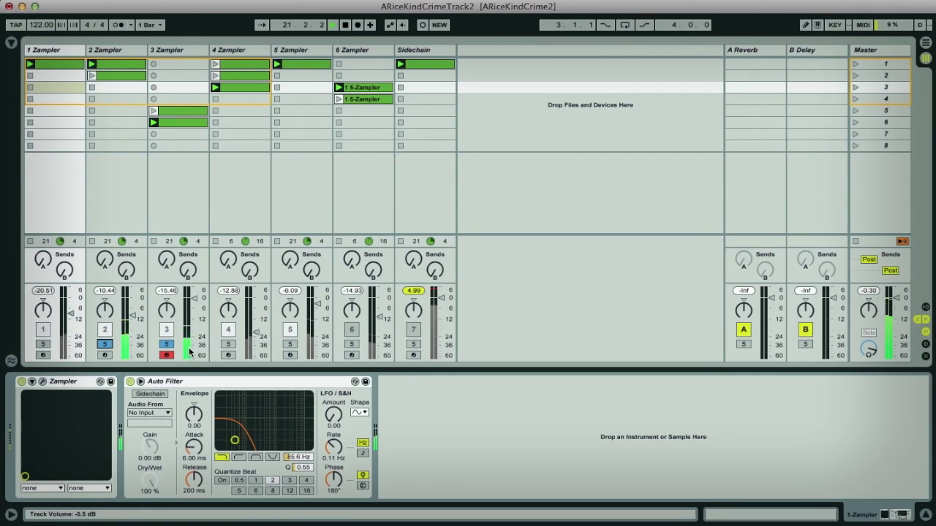
- Solo track 1, open its Auto Filter cutoff to 19.9 kHz and compare it with track 2 also soloed
{"action": "left_click", "coordinate": [43, 344]}
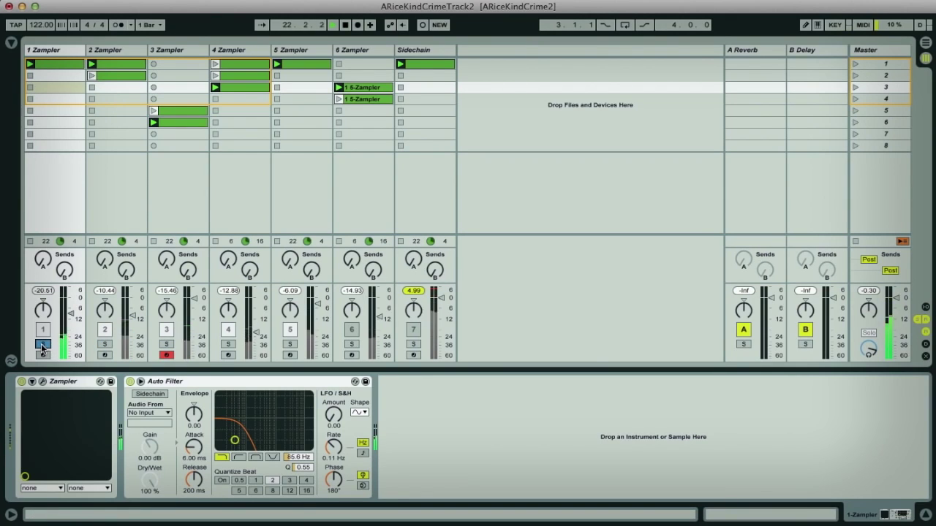
{"action": "left_click_drag", "start_coordinate": [231, 443], "coordinate": [309, 440]}
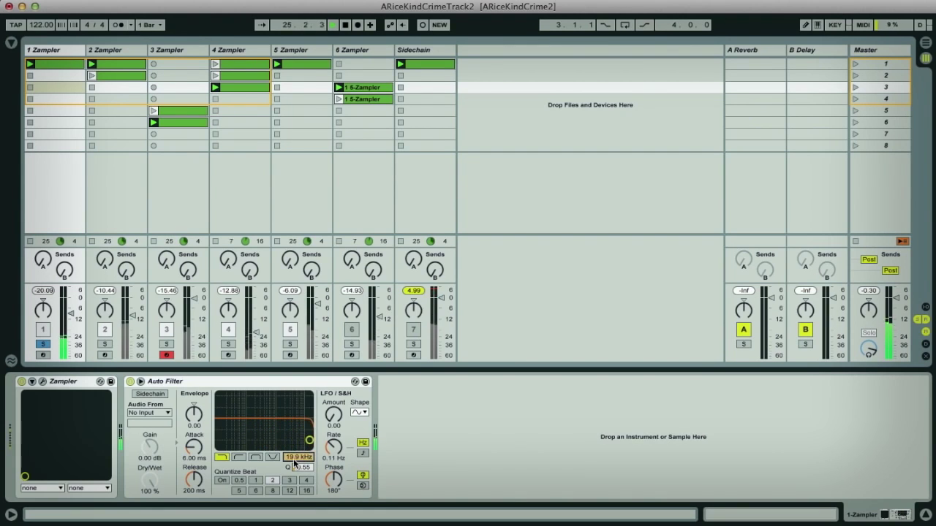
{"action": "left_click", "coordinate": [105, 344]}
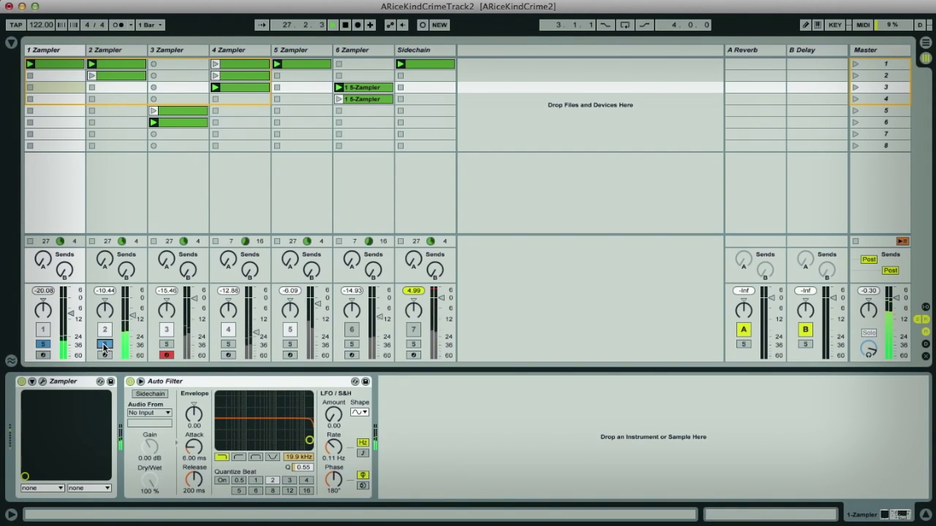
{"action": "left_click", "coordinate": [105, 345]}
- Audition track 4 in solo, adding track 2 and briefly track 5 to the soloed group
{"action": "left_click", "coordinate": [227, 345]}
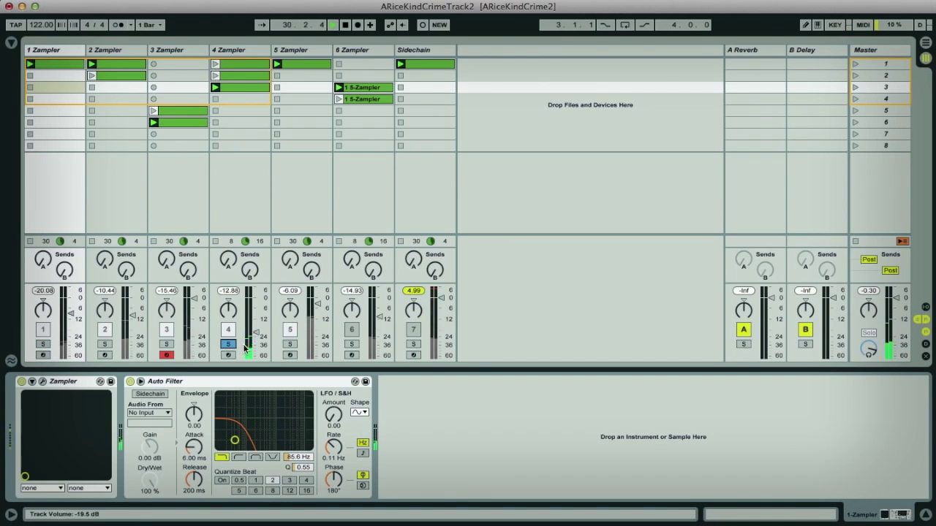
{"action": "left_click", "coordinate": [105, 345]}
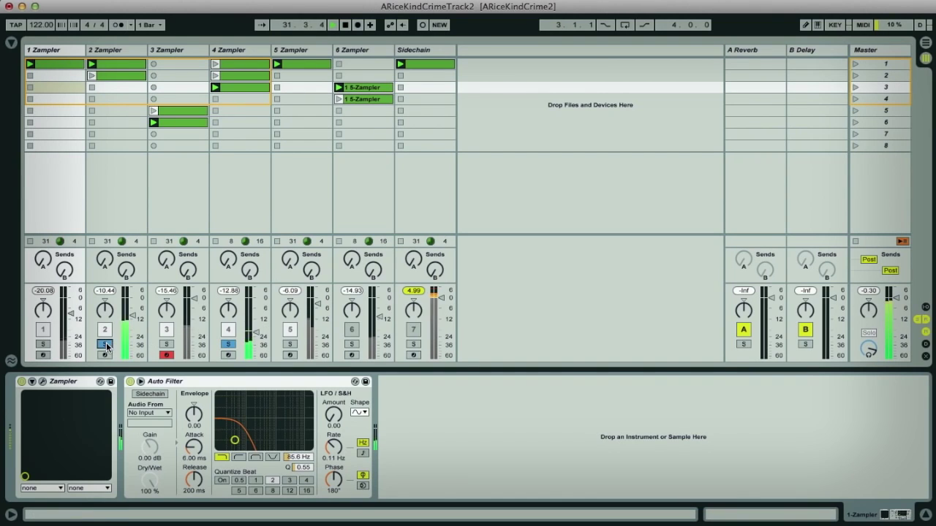
{"action": "left_click", "coordinate": [290, 345]}
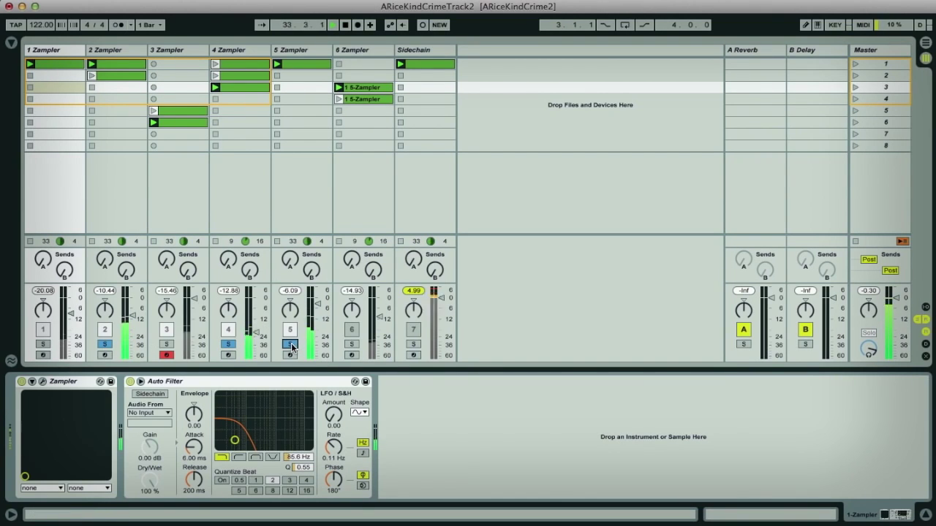
{"action": "left_click", "coordinate": [290, 345]}
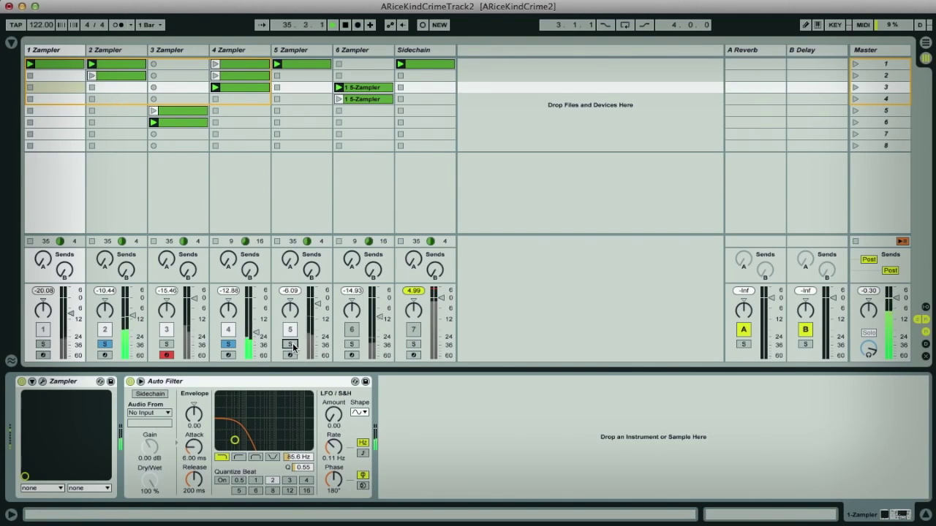
- Audition track 5 and track 6 in solo, and release each solo
{"action": "left_click", "coordinate": [290, 345]}
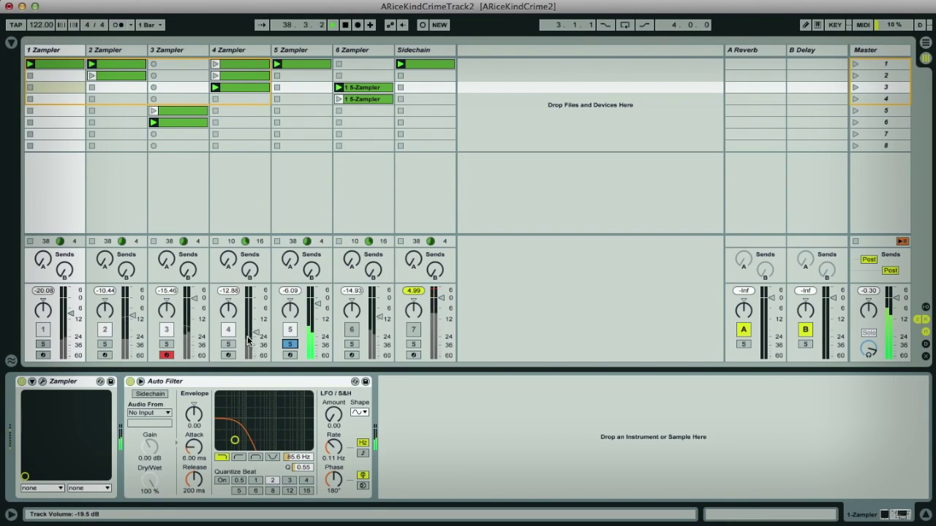
{"action": "left_click", "coordinate": [290, 345]}
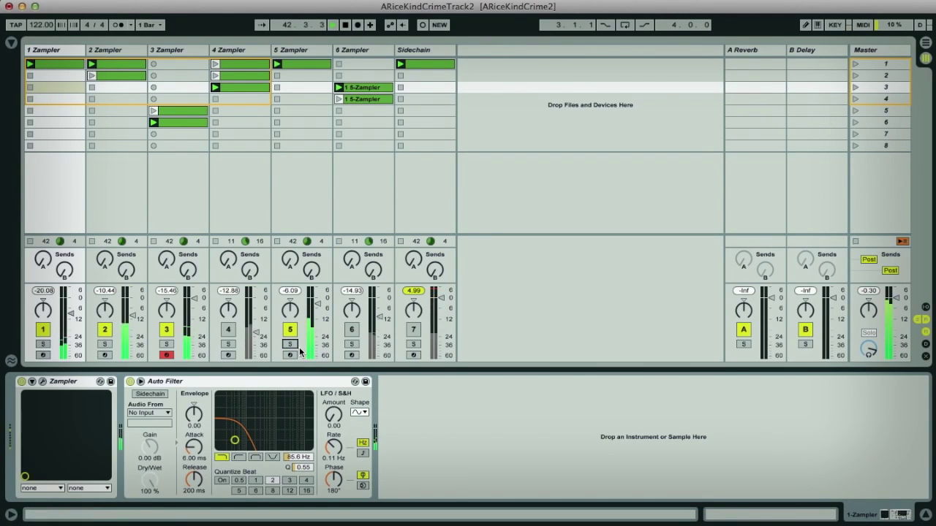
{"action": "left_click", "coordinate": [352, 344]}
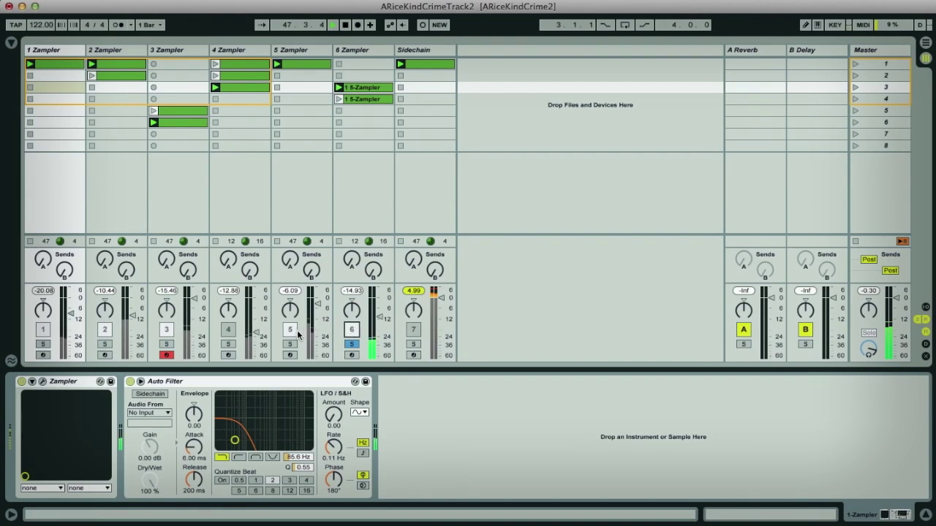
{"action": "left_click", "coordinate": [352, 345]}
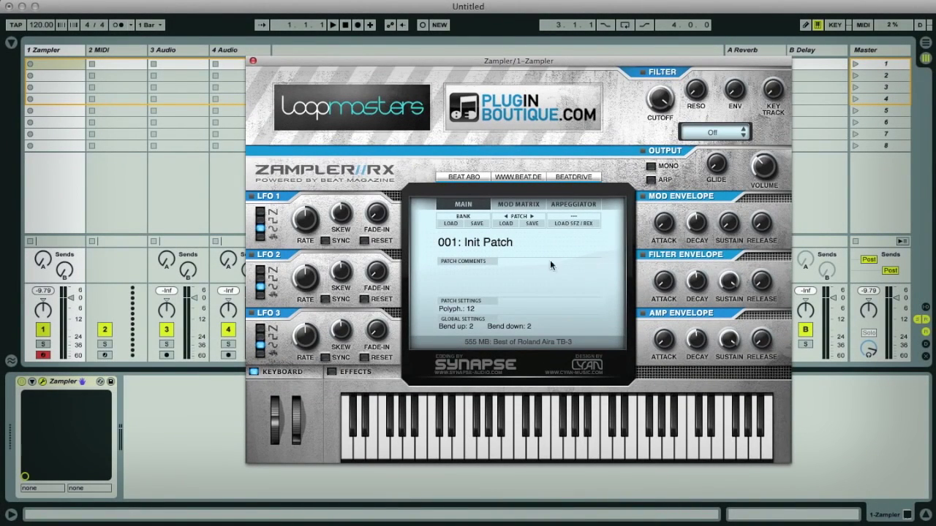
- Examine Zampler's modulation matrix and return to its main page
{"action": "left_click", "coordinate": [518, 205]}
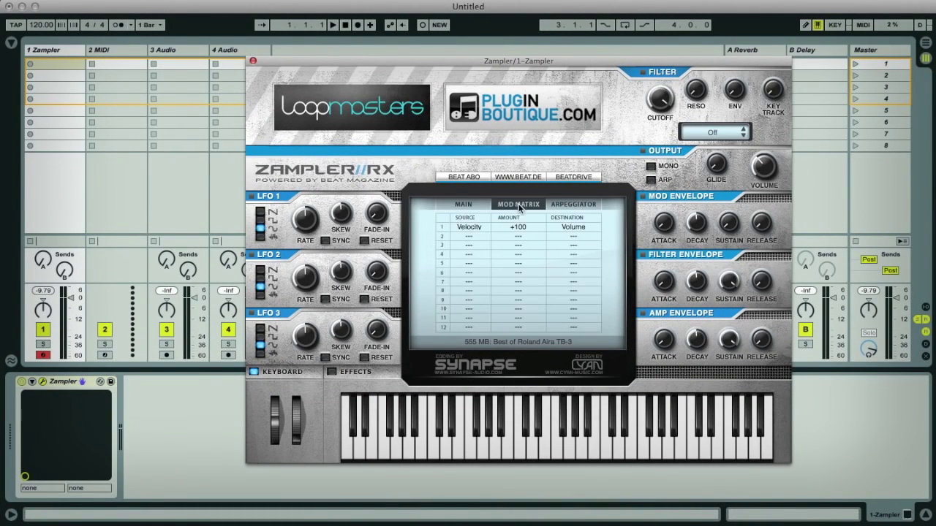
{"action": "left_click", "coordinate": [464, 204]}
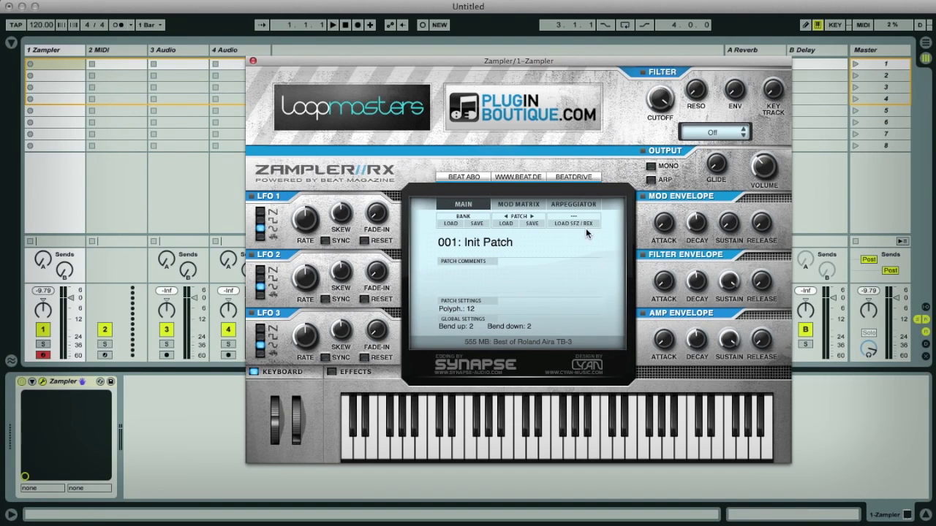
- Open Zampler's bank loader and examine the sample folders of Zampler02_Dance_Production_Sounds1
{"action": "left_click", "coordinate": [449, 223]}
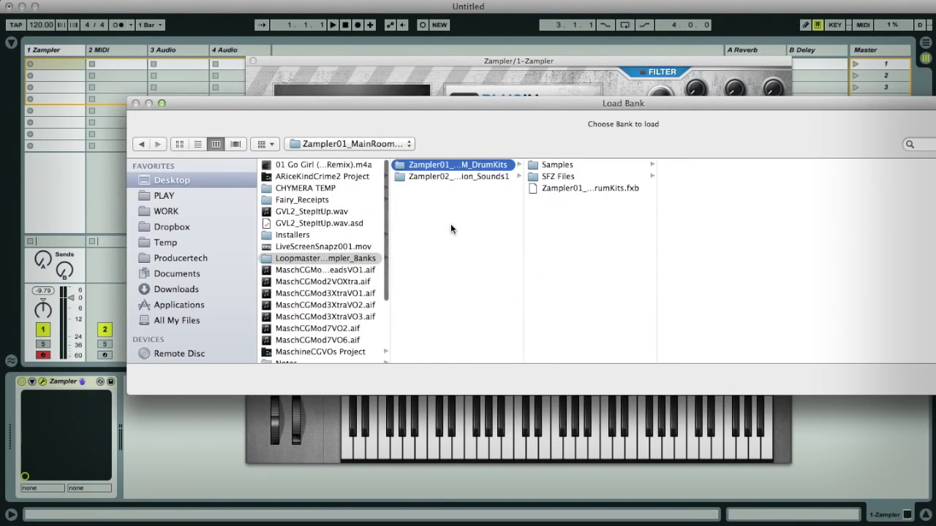
{"action": "double_click", "coordinate": [523, 210]}
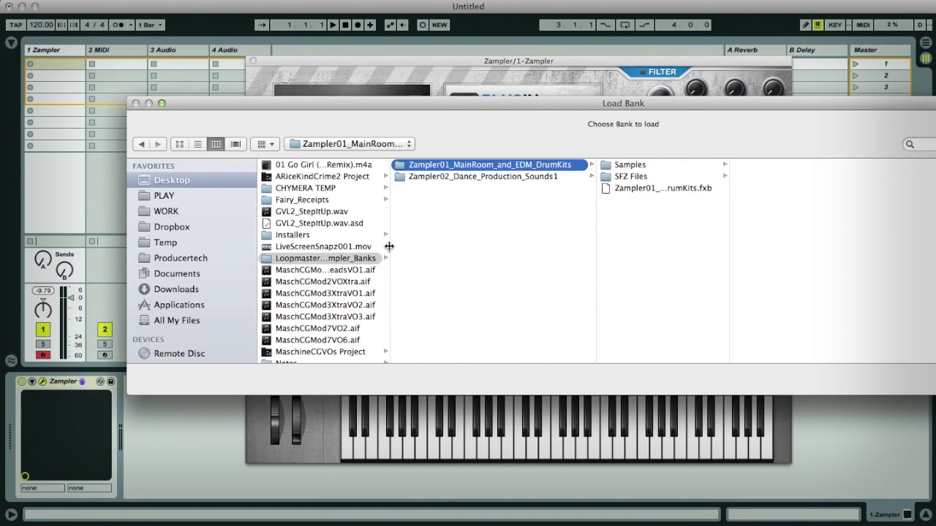
{"action": "left_click_drag", "start_coordinate": [388, 246], "coordinate": [450, 249]}
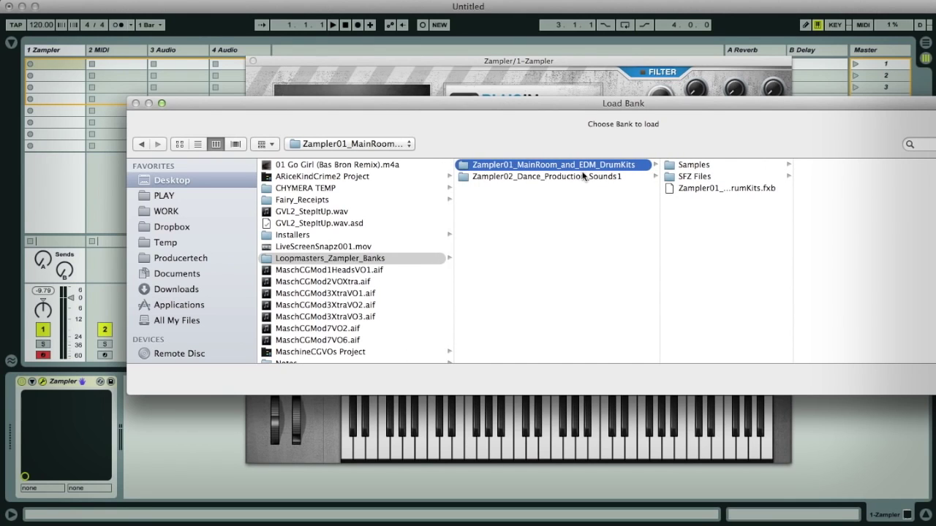
{"action": "left_click", "coordinate": [518, 177]}
{"action": "left_click_drag", "start_coordinate": [672, 100], "coordinate": [378, 103]}
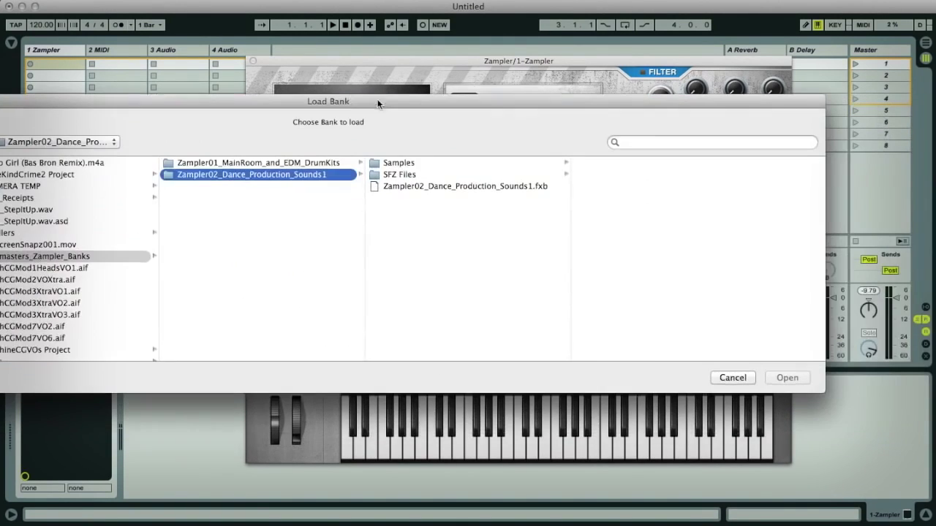
{"action": "left_click", "coordinate": [399, 164]}
{"action": "scroll", "coordinate": [658, 205], "scroll_direction": "down", "scroll_amount": 3}
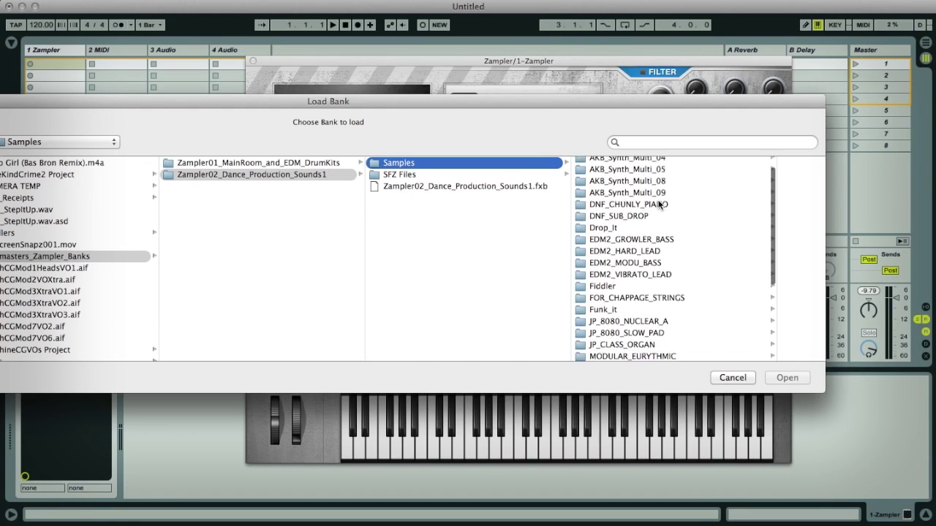
{"action": "scroll", "coordinate": [702, 212], "scroll_direction": "up", "scroll_amount": 4}
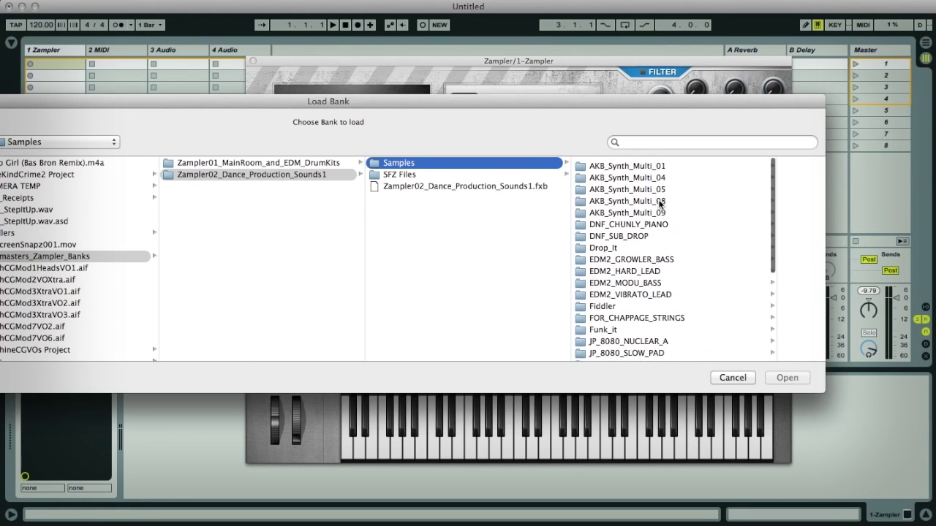
- Examine the sample contents of the kit folders in Zampler01_MainRoom_and_EDM_DrumKits, from BHD_KIT_05 through EDM2_SMASHED_KIT
{"action": "left_click", "coordinate": [291, 164]}
{"action": "left_click", "coordinate": [398, 163]}
{"action": "left_click", "coordinate": [614, 186]}
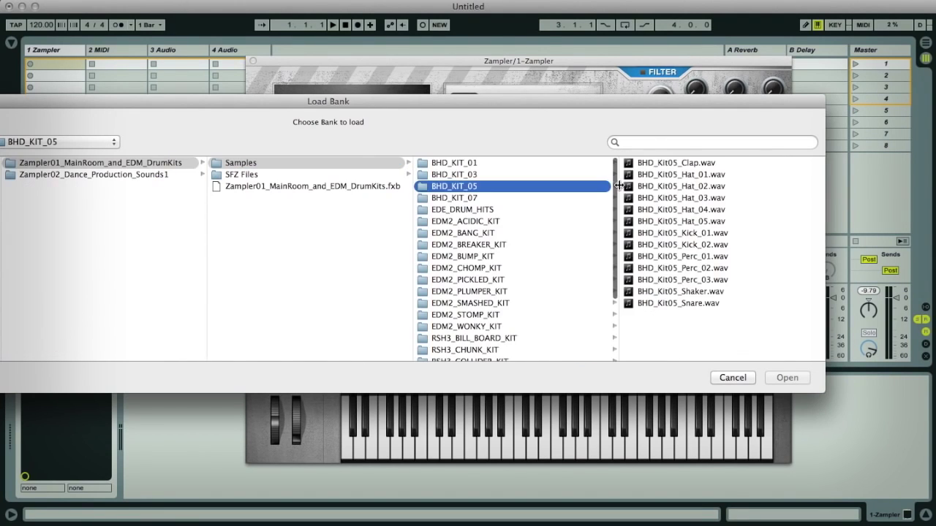
{"action": "left_click", "coordinate": [466, 231]}
{"action": "key", "text": "Down"}
{"action": "key", "text": "Down"}
{"action": "key", "text": "Down"}
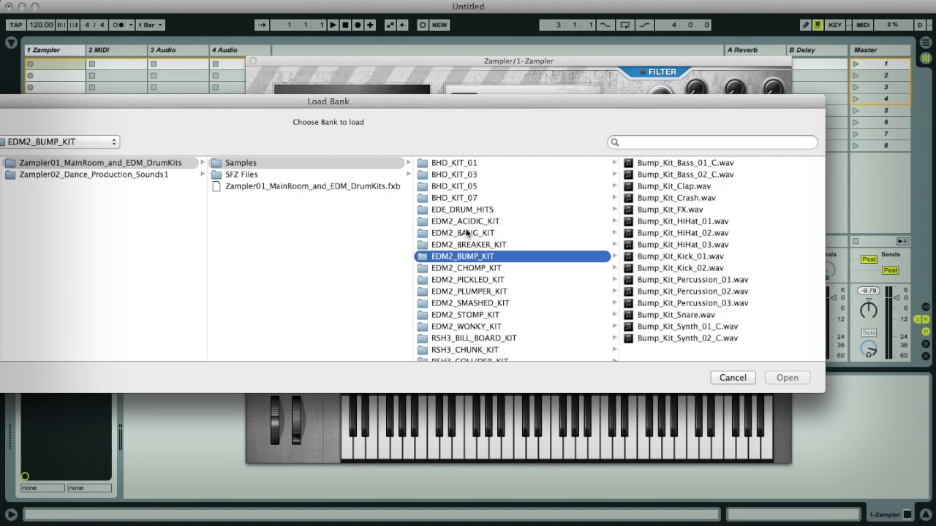
{"action": "key", "text": "Down"}
{"action": "key", "text": "Down"}
{"action": "key", "text": "Down"}
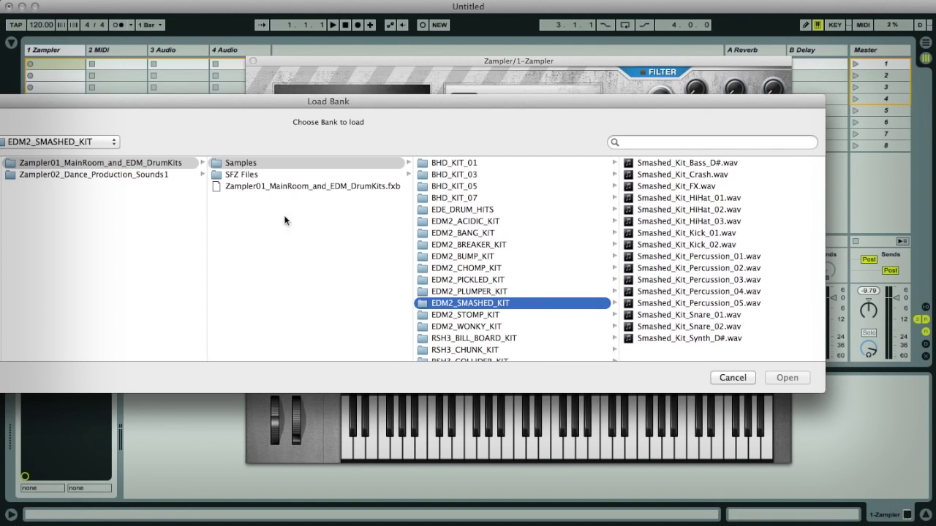
- Load the bank Zampler01_MainRoom_and_EDM_DrumKits.fxb and select patch 002: BHD2
{"action": "double_click", "coordinate": [282, 186]}
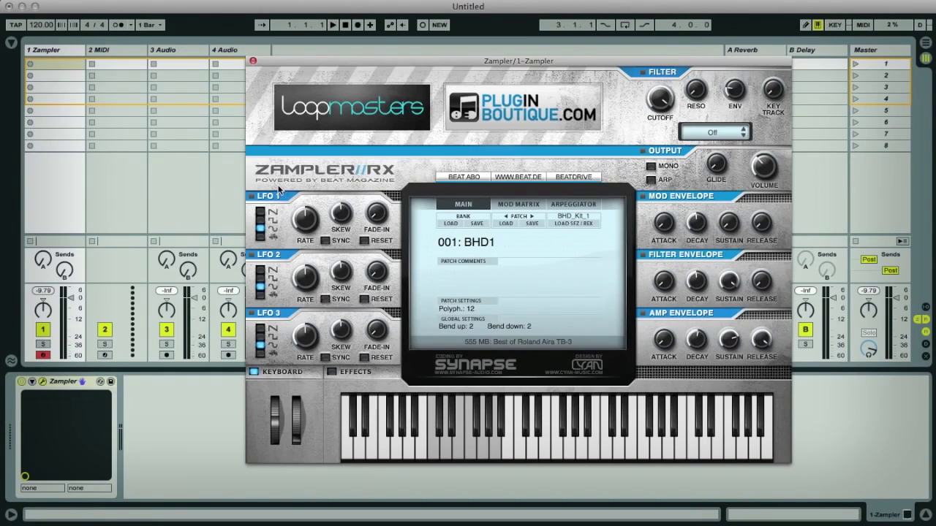
{"action": "left_click", "coordinate": [483, 248]}
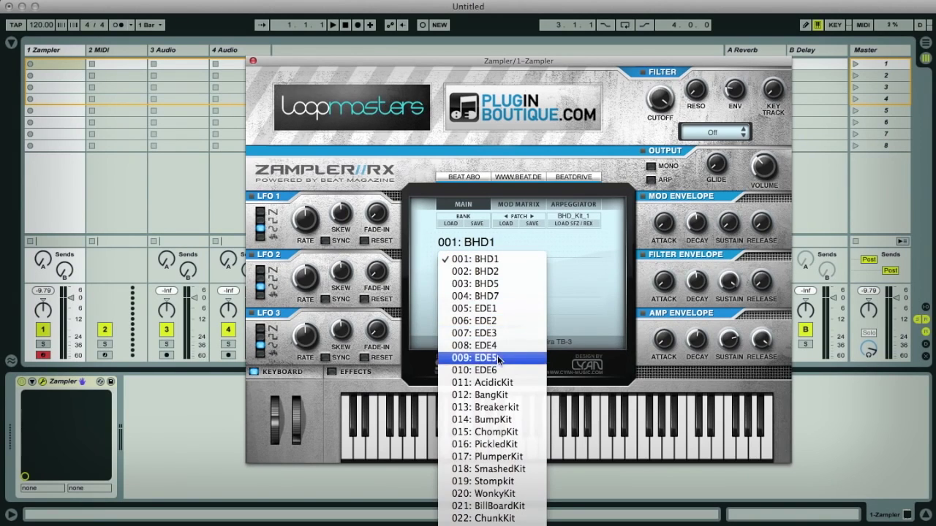
{"action": "left_click", "coordinate": [485, 272]}
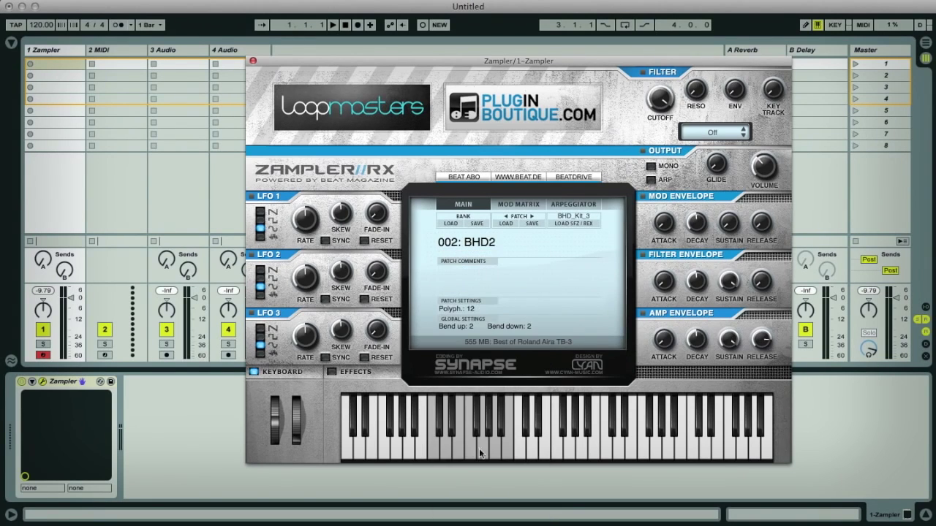
- Audition the BHD2 kit's drum sounds on Zampler's on-screen keyboard
{"action": "left_click", "coordinate": [432, 445]}
{"action": "left_click", "coordinate": [439, 434]}
{"action": "left_click", "coordinate": [441, 443]}
{"action": "left_click", "coordinate": [452, 431]}
{"action": "left_click", "coordinate": [455, 442]}
{"action": "left_click", "coordinate": [471, 440]}
{"action": "left_click", "coordinate": [435, 446]}
- Switch to patch 019: Stompkit and audition its sounds across the upper keys of the on-screen keyboard
{"action": "left_click", "coordinate": [473, 243]}
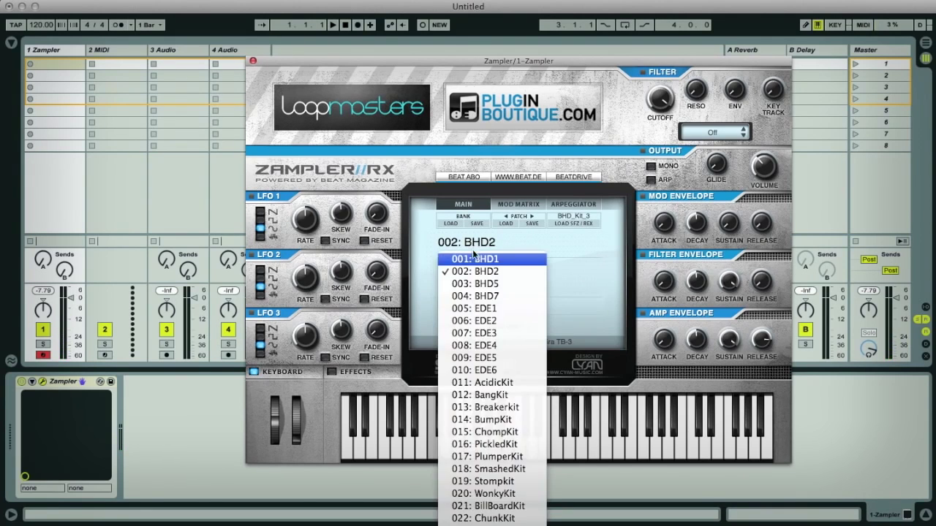
{"action": "left_click", "coordinate": [510, 481]}
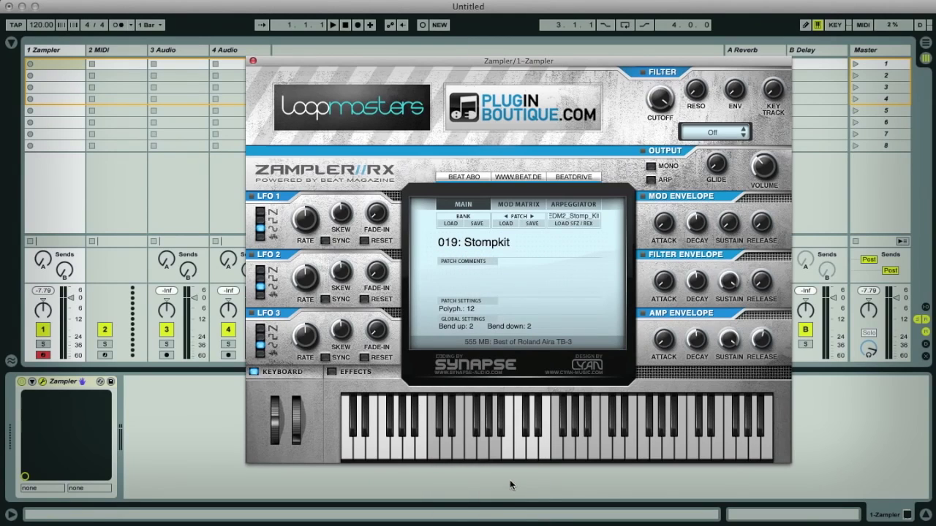
{"action": "left_click", "coordinate": [568, 446]}
{"action": "left_click", "coordinate": [583, 447]}
{"action": "left_click", "coordinate": [606, 447]}
{"action": "left_click", "coordinate": [674, 446]}
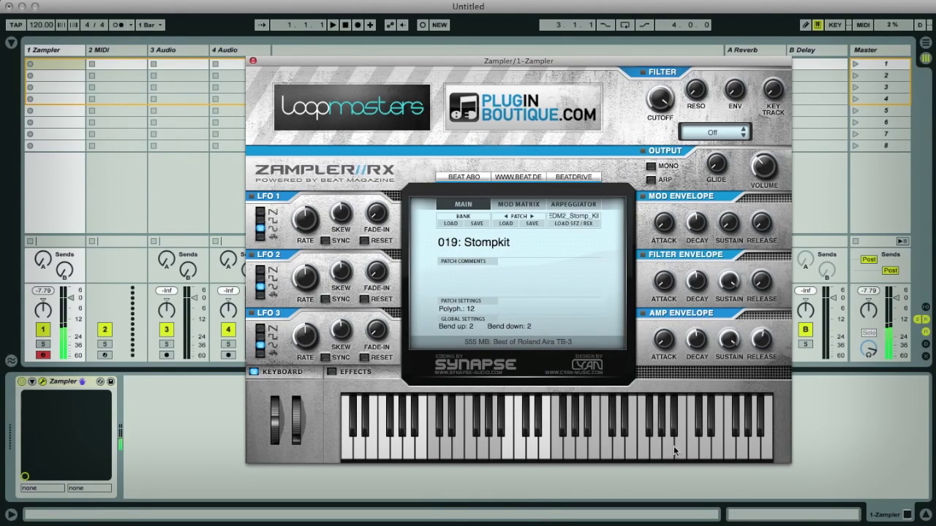
- Audition the Stompkit's drum sounds on the lower keys of Zampler's on-screen keyboard
{"action": "left_click", "coordinate": [430, 447]}
{"action": "left_click", "coordinate": [440, 435]}
{"action": "left_click", "coordinate": [448, 446]}
{"action": "left_click", "coordinate": [452, 432]}
{"action": "left_click", "coordinate": [457, 449]}
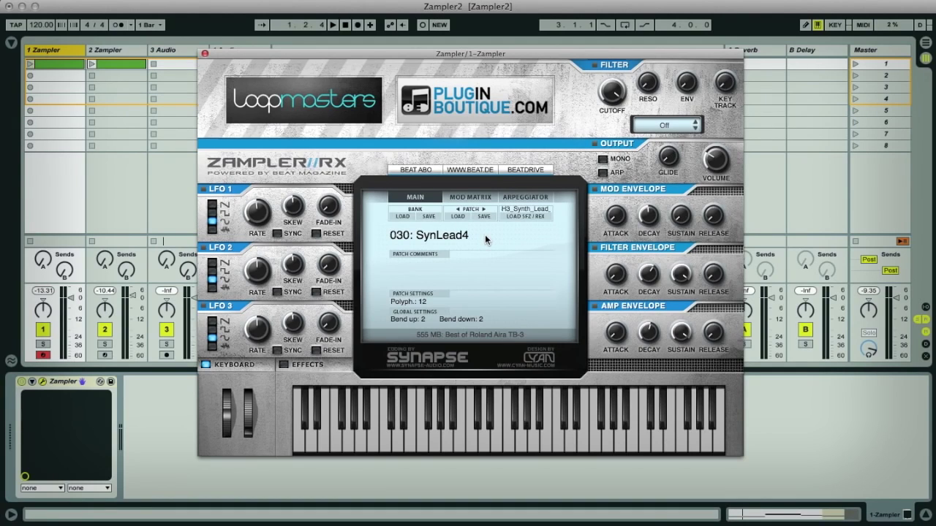
- Play the SynLead4 patch and try adjusting the amp envelope's decay to alter the sound
{"action": "key", "text": "a"}
{"action": "key", "text": "e"}
{"action": "key", "text": "d"}
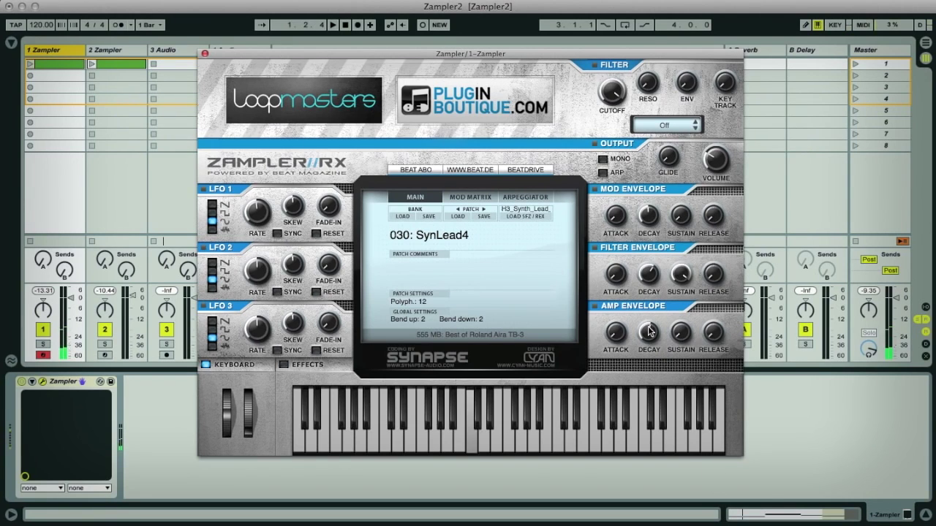
{"action": "left_click_drag", "start_coordinate": [648, 331], "coordinate": [618, 304]}
{"action": "left_click_drag", "start_coordinate": [615, 245], "coordinate": [615, 245]}
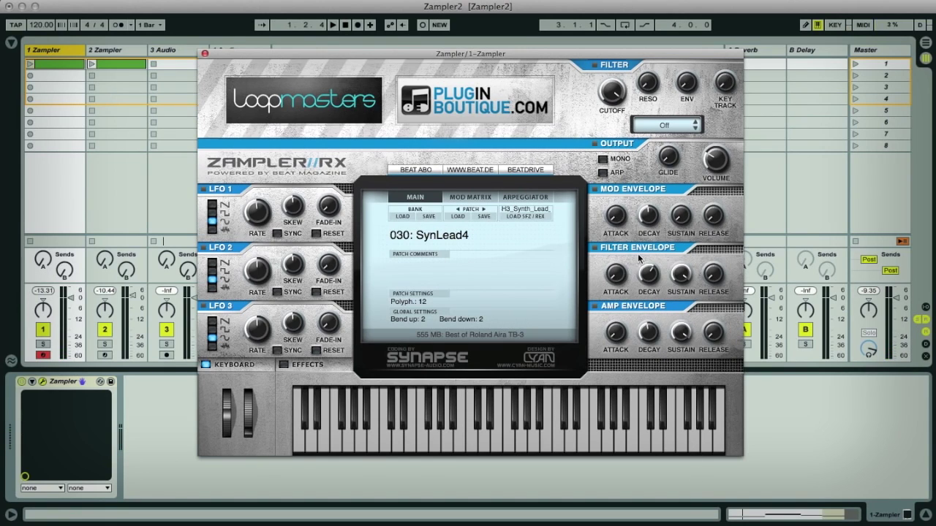
- Set Zampler's filter type to Lowpass, lower the cutoff and raise the filter's envelope amount
{"action": "left_click", "coordinate": [665, 127]}
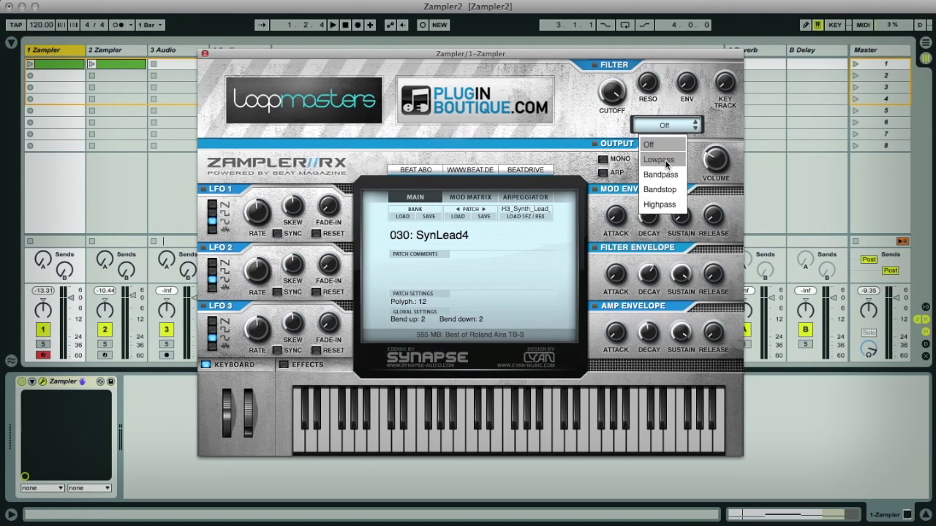
{"action": "left_click", "coordinate": [666, 161]}
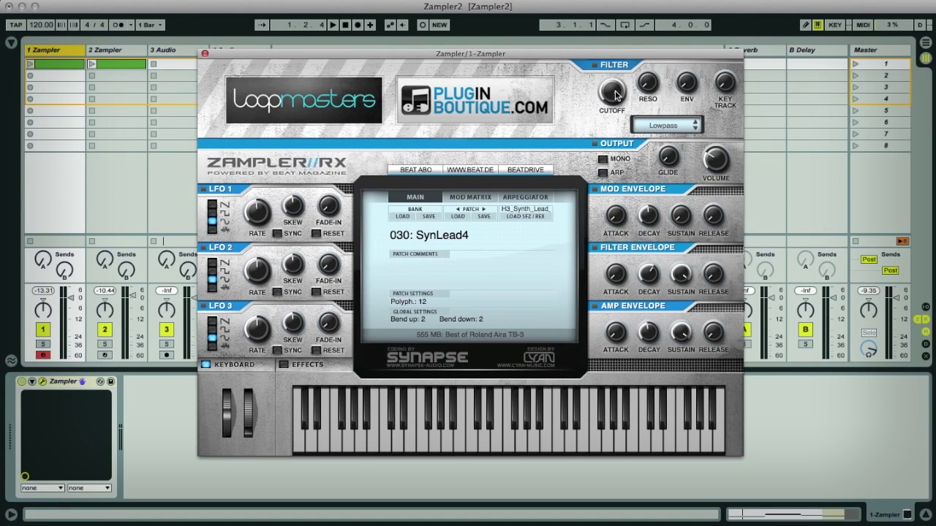
{"action": "left_click_drag", "start_coordinate": [616, 93], "coordinate": [619, 194]}
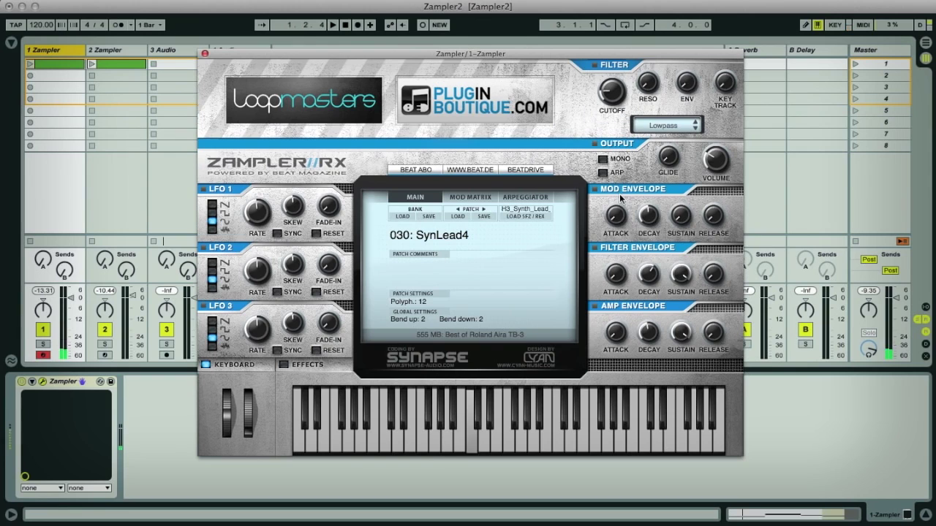
{"action": "left_click_drag", "start_coordinate": [686, 83], "coordinate": [694, 1]}
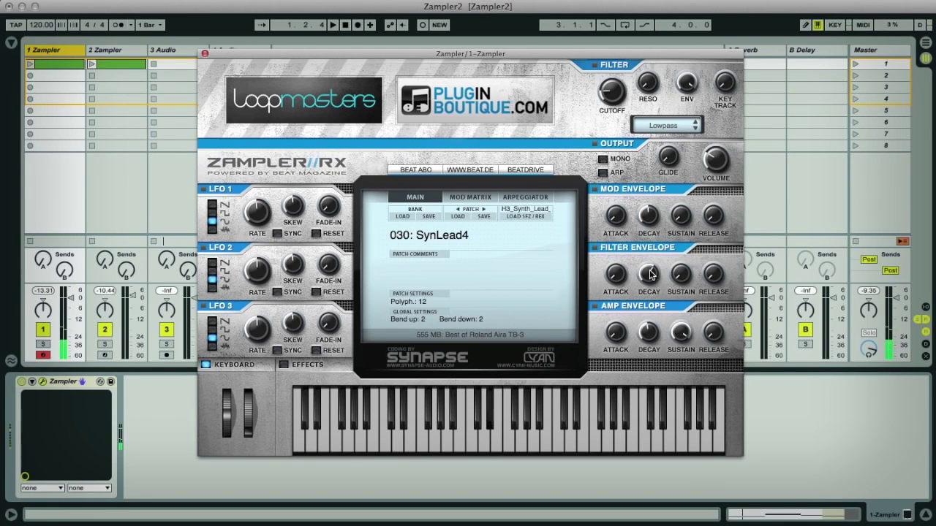
- Shape the filter envelope by adjusting its decay and attack
{"action": "mouse_move", "coordinate": [650, 276]}
{"action": "left_click_drag", "start_coordinate": [651, 277], "coordinate": [646, 308]}
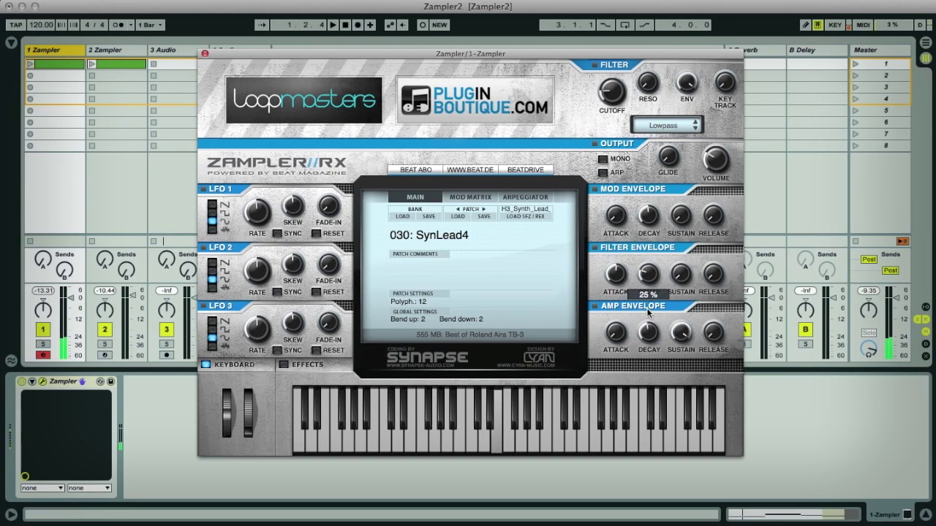
{"action": "left_click_drag", "start_coordinate": [616, 272], "coordinate": [615, 286]}
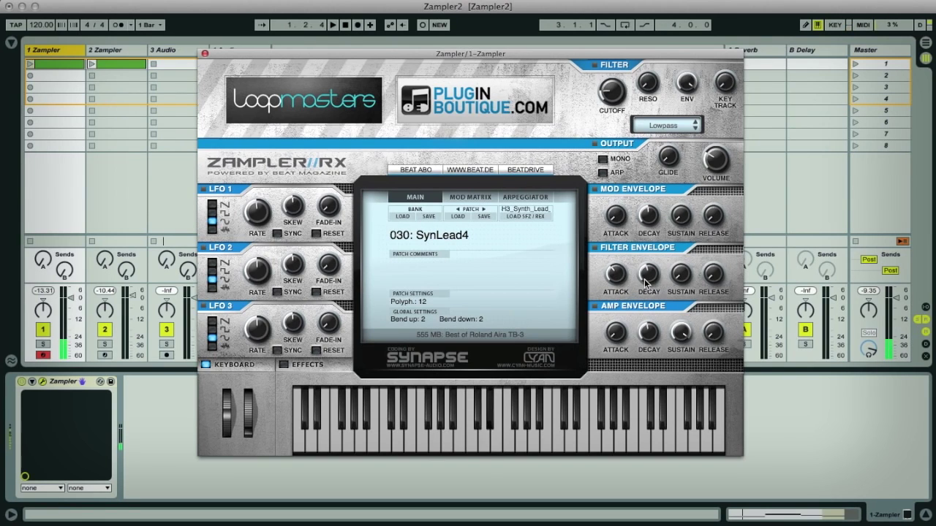
- Route LFO 1 to Filter Cutoff with an amount of +100 in mod matrix slot 2 and play notes to hear it
{"action": "left_click", "coordinate": [476, 197]}
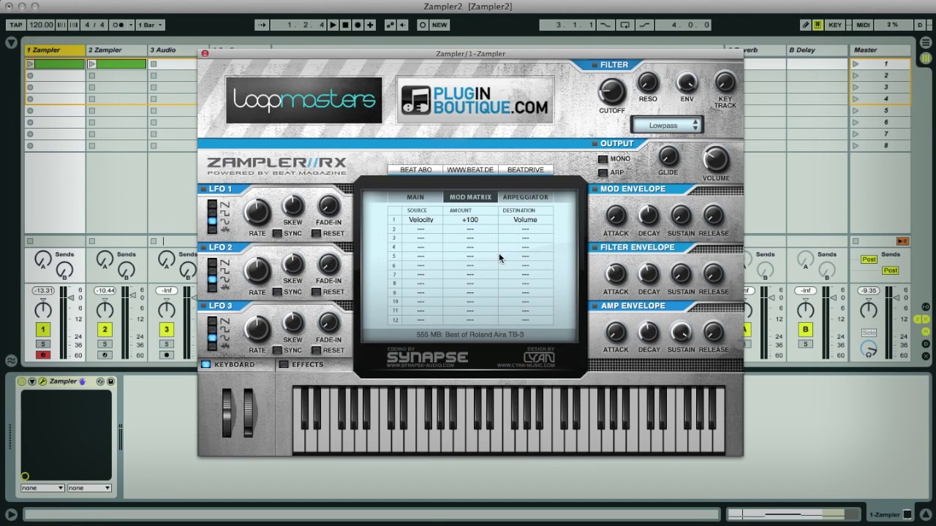
{"action": "left_click", "coordinate": [419, 233]}
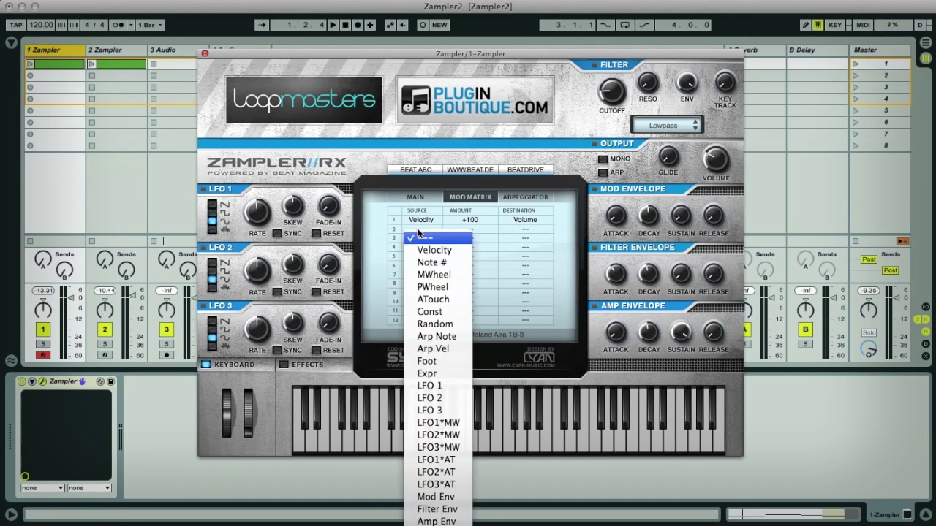
{"action": "left_click", "coordinate": [439, 386]}
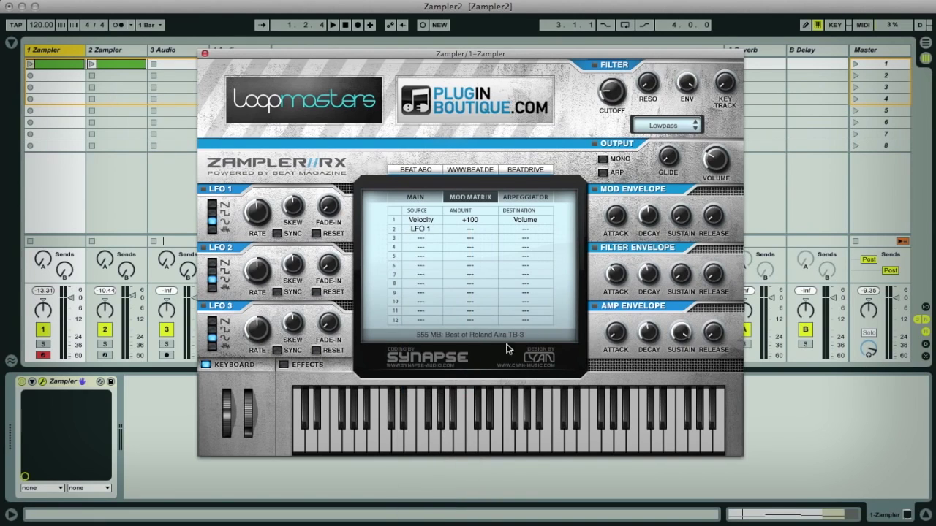
{"action": "left_click", "coordinate": [527, 229]}
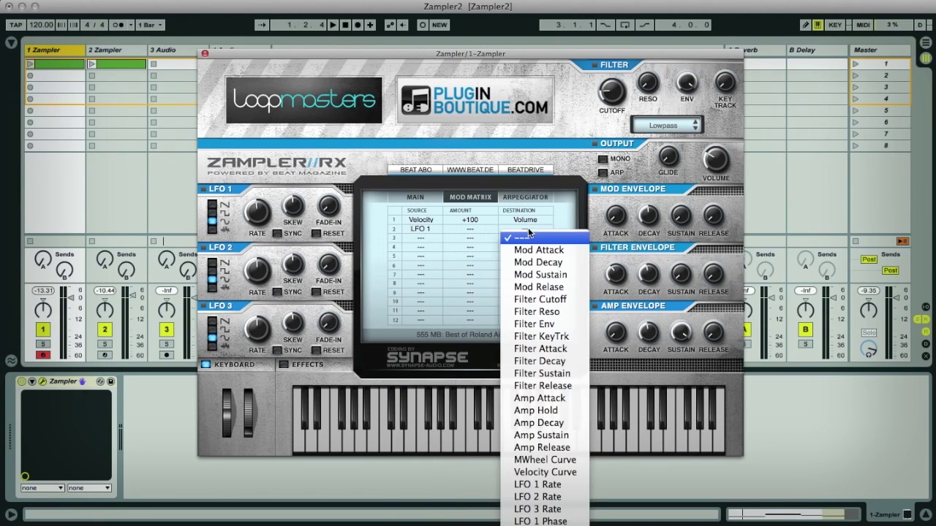
{"action": "left_click", "coordinate": [558, 300]}
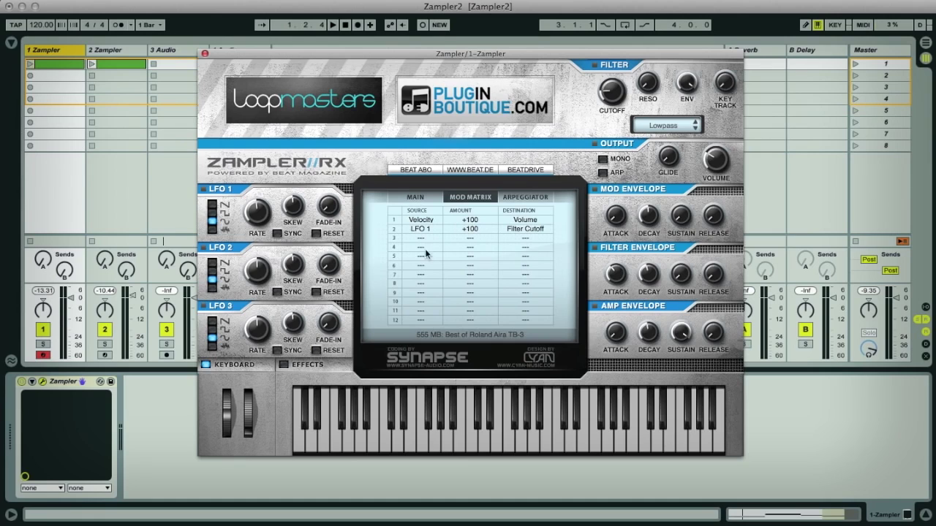
{"action": "key", "text": "a"}
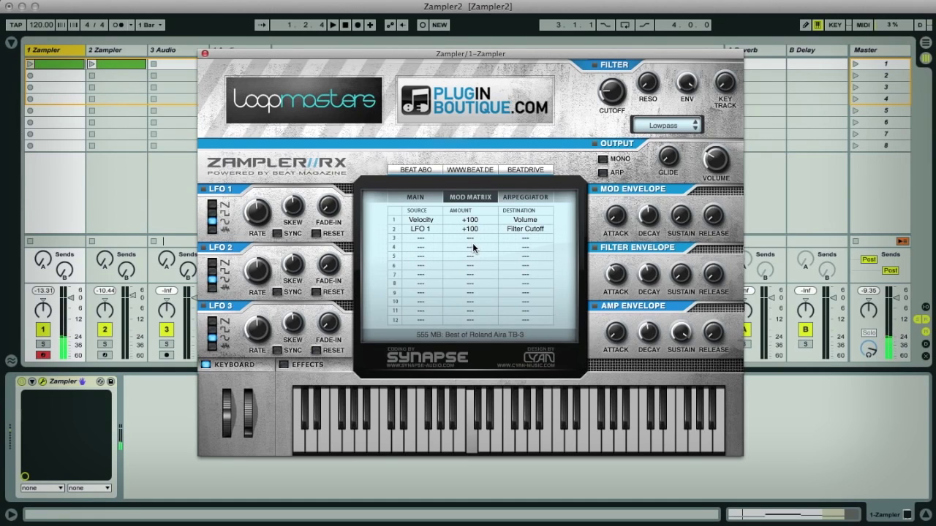
{"action": "key", "text": "d"}
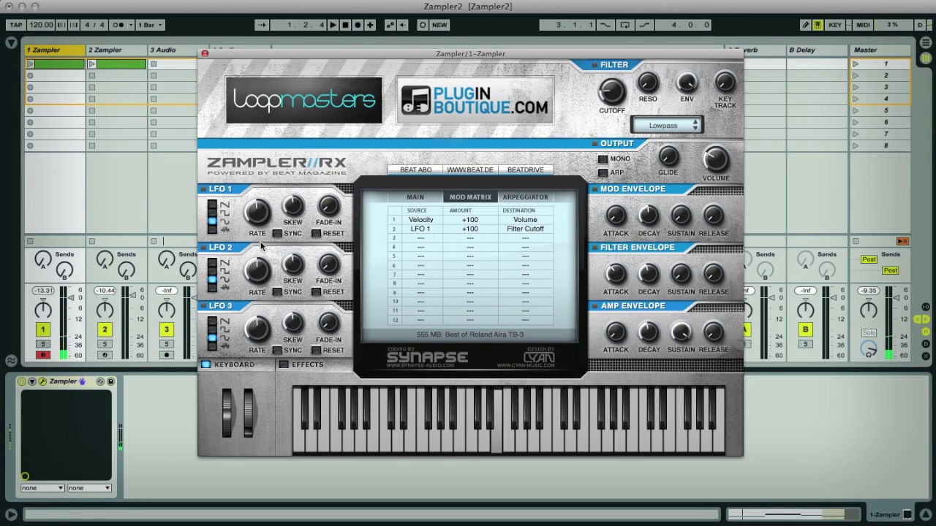
- Adjust LFO 1's rate and switch it to the first waveform in its list while playing test notes
{"action": "left_click_drag", "start_coordinate": [259, 221], "coordinate": [256, 195]}
{"action": "key", "text": "a"}
{"action": "left_click", "coordinate": [211, 205]}
{"action": "key", "text": "a"}
{"action": "key", "text": "d"}
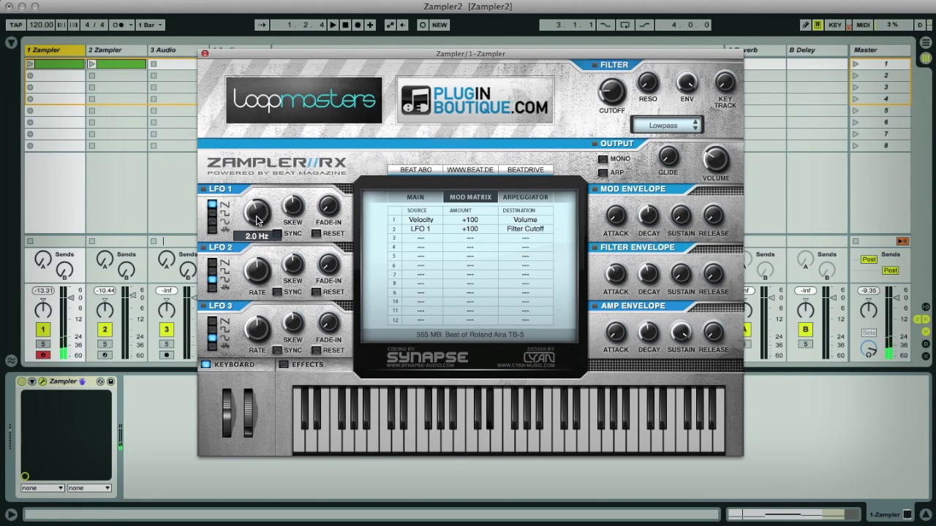
- Turn on tempo sync for LFO 1, raise its rate and increase its fade-in
{"action": "left_click", "coordinate": [275, 233]}
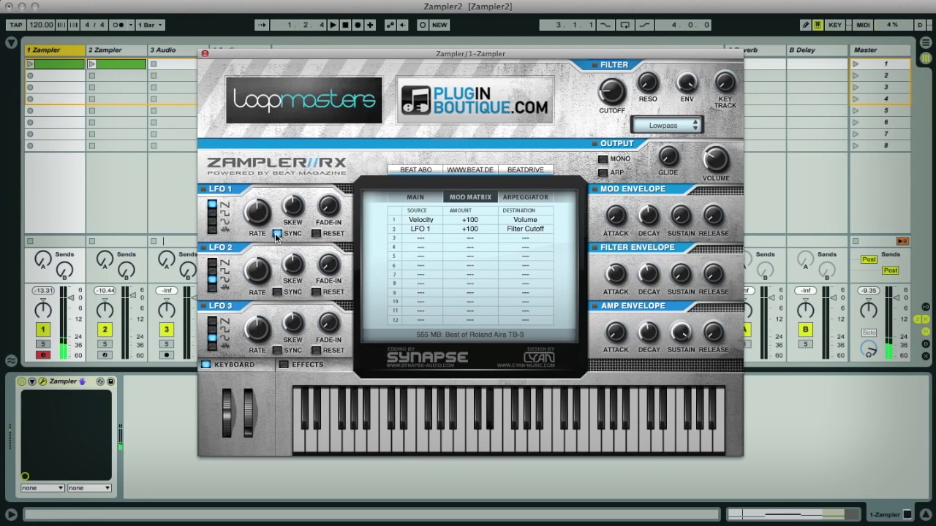
{"action": "left_click_drag", "start_coordinate": [257, 216], "coordinate": [256, 183]}
{"action": "mouse_move", "coordinate": [257, 216]}
{"action": "left_mouse_down"}
{"action": "mouse_move", "coordinate": [257, 196]}
{"action": "mouse_move", "coordinate": [257, 218]}
{"action": "left_mouse_up"}
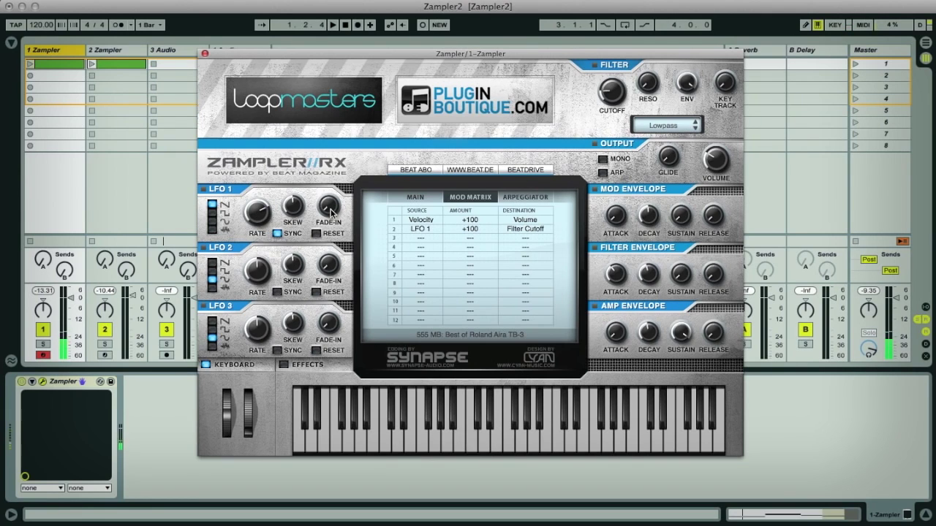
{"action": "mouse_move", "coordinate": [331, 209]}
{"action": "left_mouse_down"}
{"action": "mouse_move", "coordinate": [324, 154]}
{"action": "mouse_move", "coordinate": [337, 207]}
{"action": "mouse_move", "coordinate": [333, 194]}
{"action": "mouse_move", "coordinate": [328, 228]}
{"action": "mouse_move", "coordinate": [339, 223]}
{"action": "left_mouse_up"}
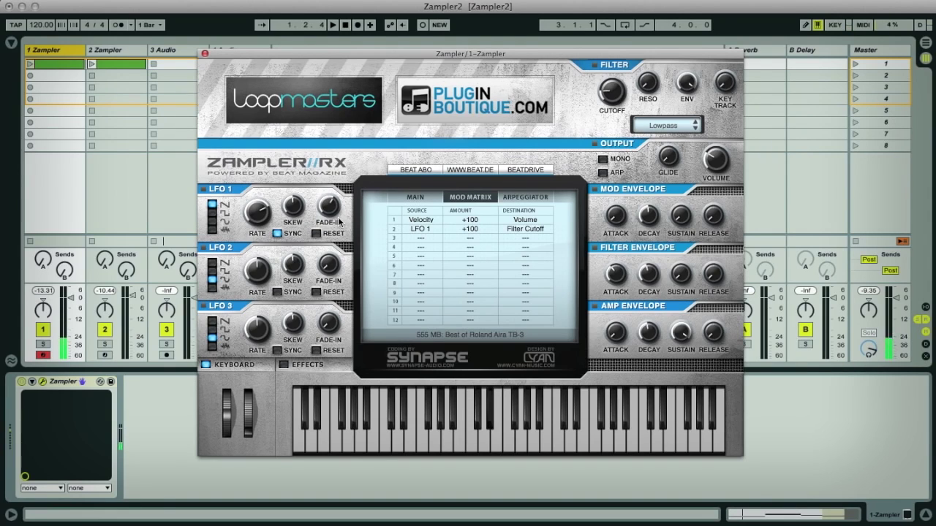
{"action": "left_click_drag", "start_coordinate": [257, 214], "coordinate": [263, 192]}
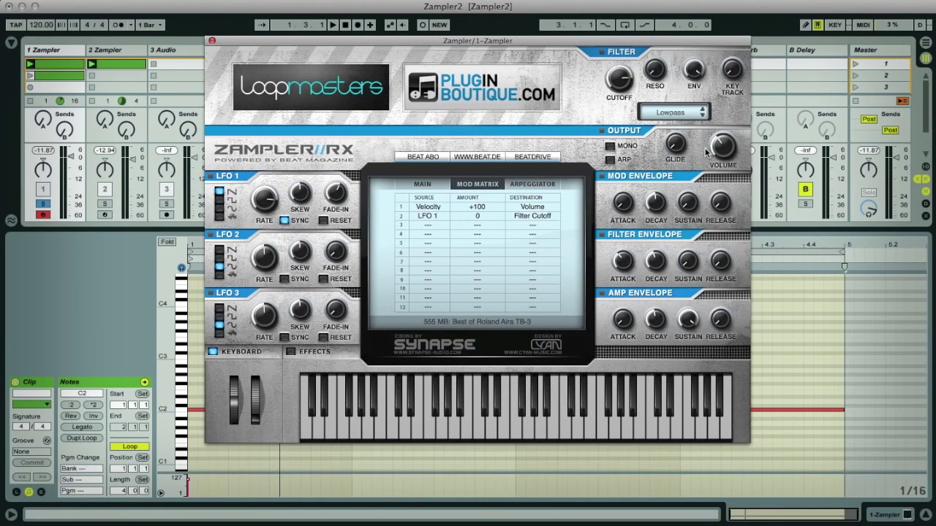
- Try the glide control and toggle Zampler's mono mode
{"action": "left_click_drag", "start_coordinate": [679, 150], "coordinate": [684, 178]}
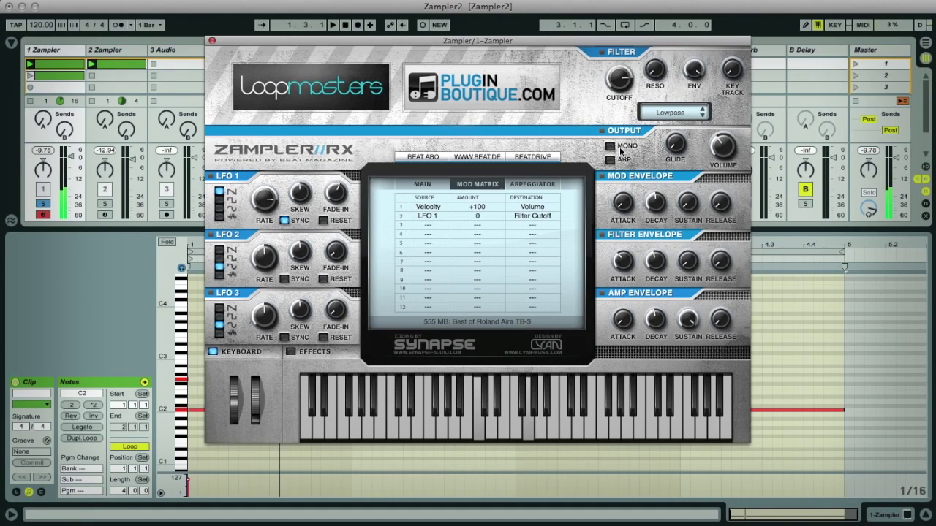
{"action": "left_click", "coordinate": [611, 147]}
{"action": "left_click", "coordinate": [611, 147]}
- Enable the arpeggiator, show its Bass Roller 2 pattern settings and unsolo the first Zampler track
{"action": "left_click", "coordinate": [610, 147]}
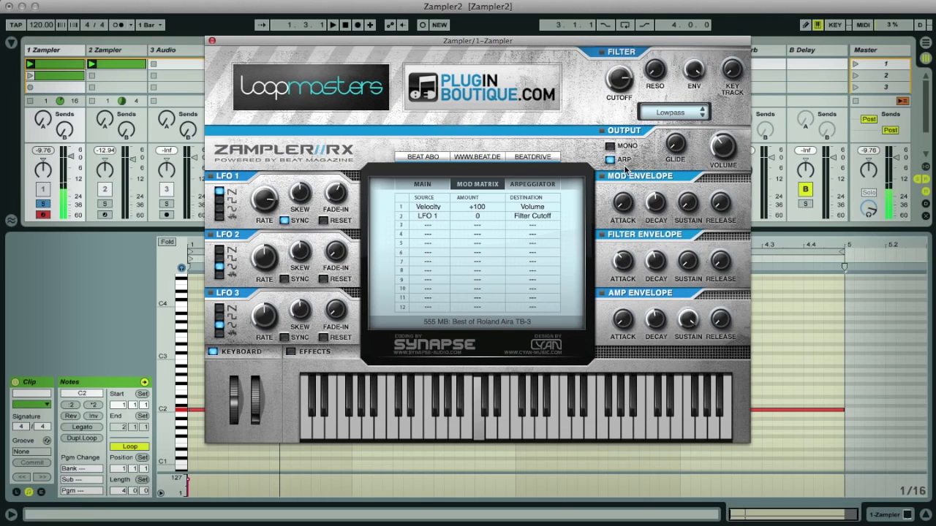
{"action": "left_click", "coordinate": [532, 184]}
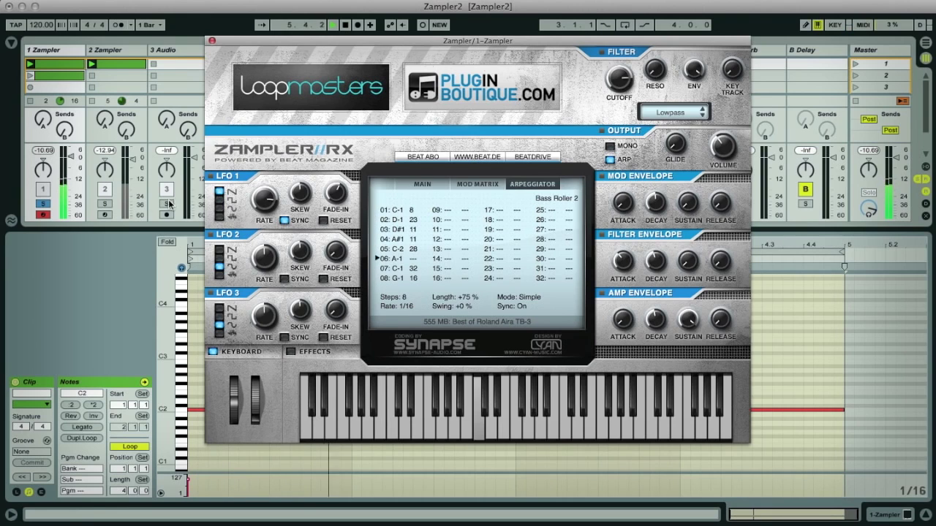
{"action": "left_click", "coordinate": [43, 204]}
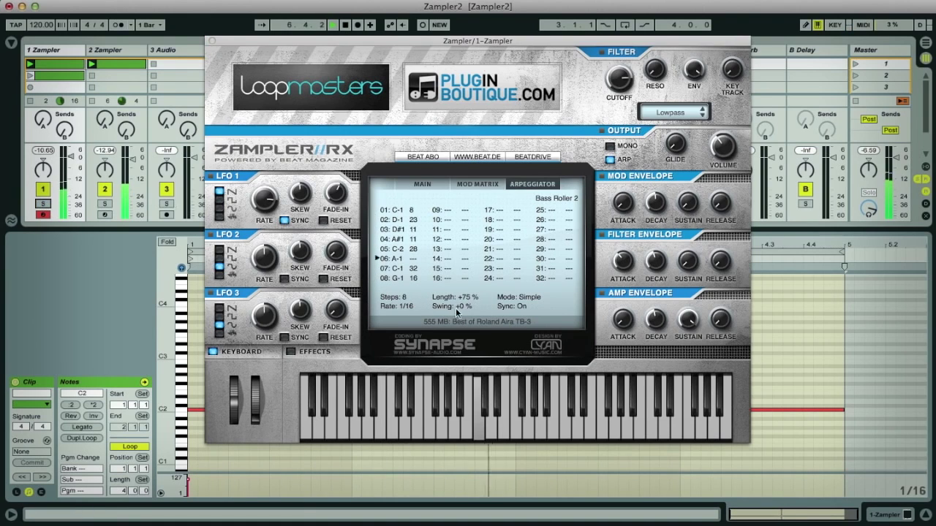
- Try the Duophonic and Chord arpeggiator modes on the playing pattern
{"action": "left_click", "coordinate": [538, 295]}
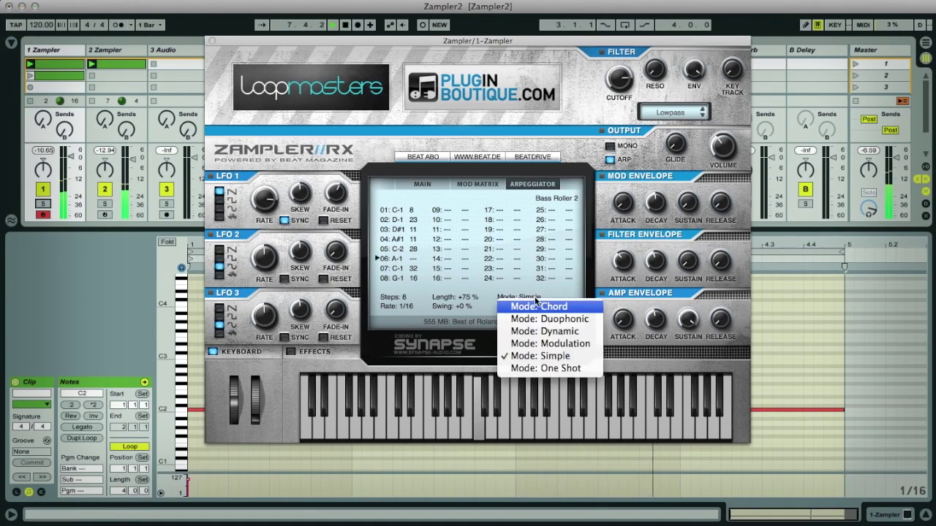
{"action": "left_click", "coordinate": [586, 319]}
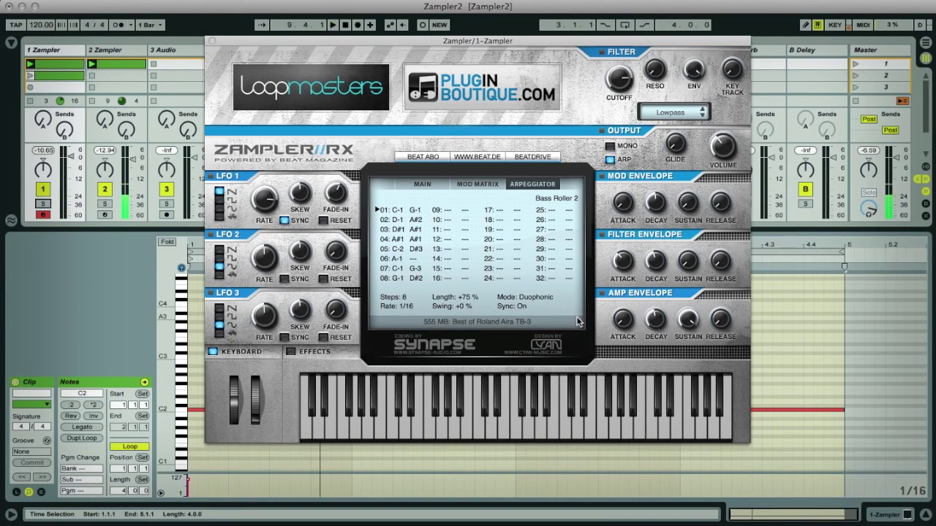
{"action": "left_click", "coordinate": [539, 299]}
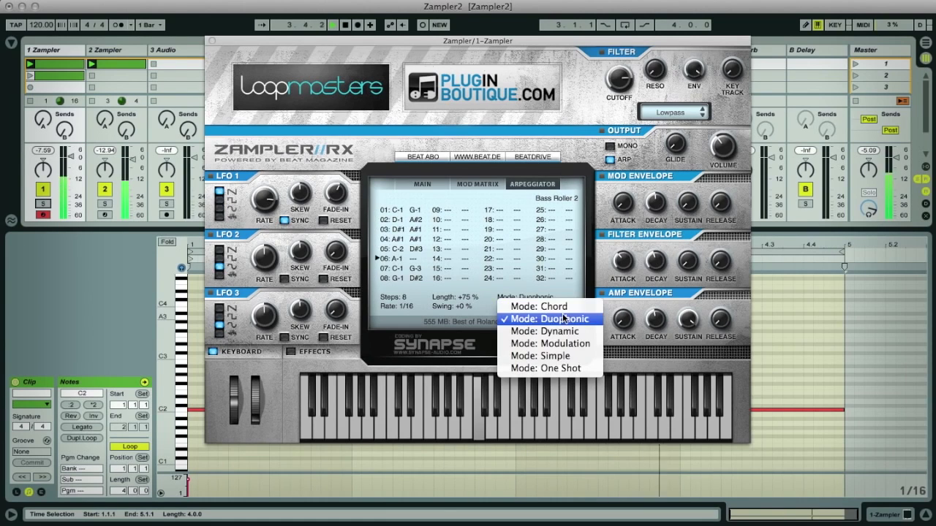
{"action": "left_click", "coordinate": [343, 200]}
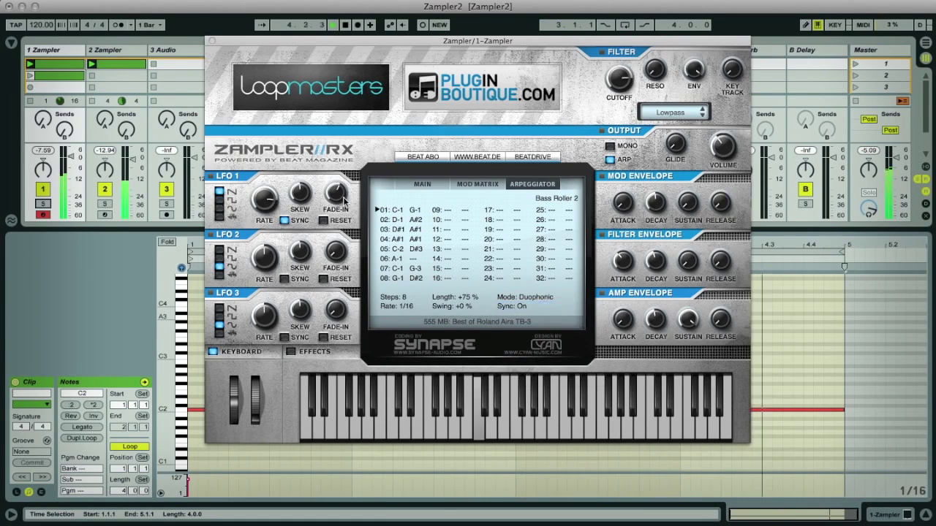
- Launch the second clip on the first Zampler track and set the arpeggiator mode to Modulation
{"action": "left_click", "coordinate": [31, 76]}
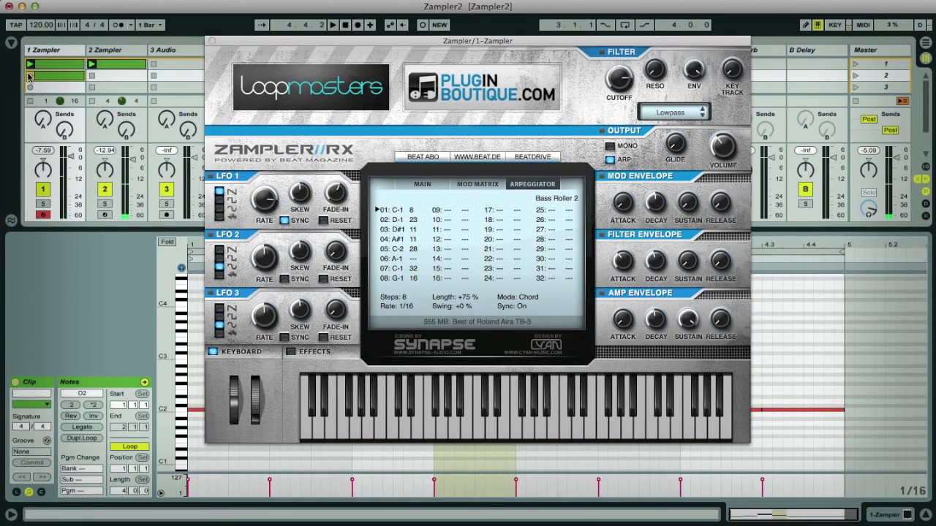
{"action": "left_click", "coordinate": [532, 298]}
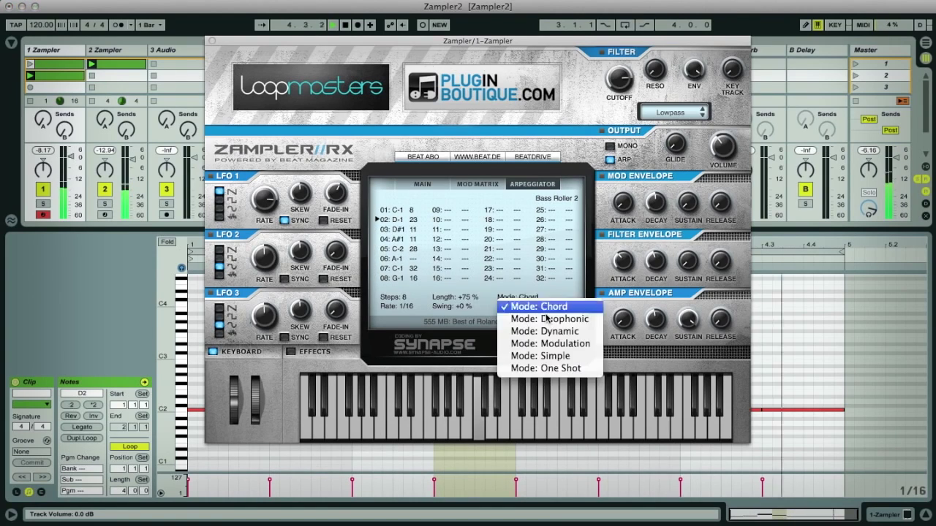
{"action": "left_click", "coordinate": [550, 342]}
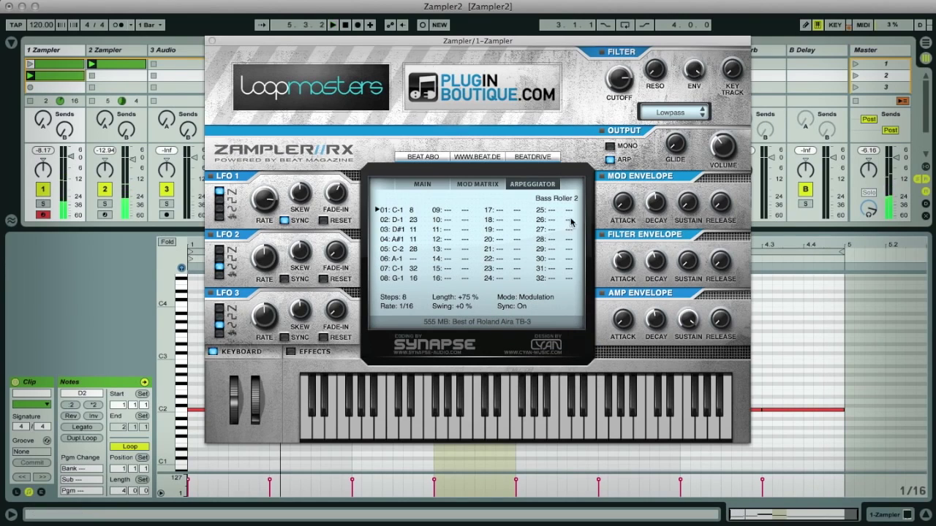
- Lower the filter cutoff to 18 % and route Arp Vel to Filter Cutoff at +100 in the third mod matrix row
{"action": "left_click_drag", "start_coordinate": [622, 79], "coordinate": [612, 100]}
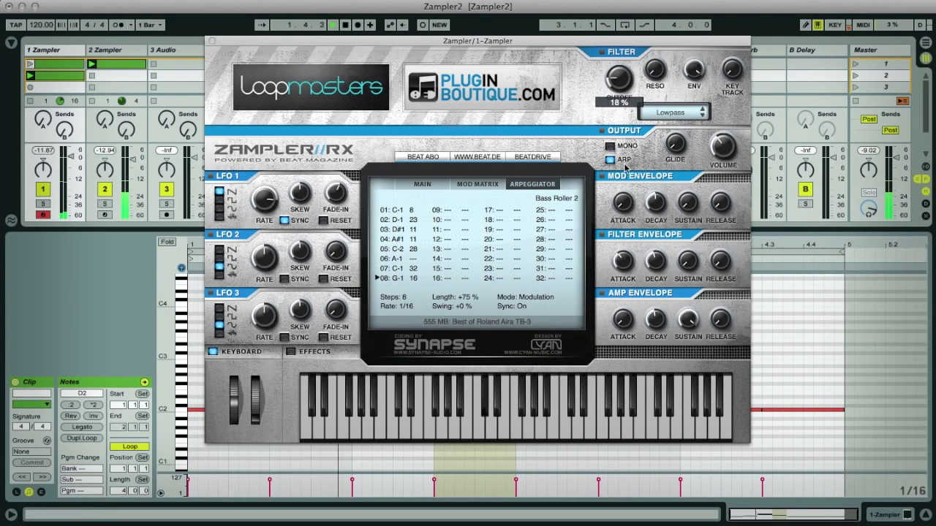
{"action": "left_click", "coordinate": [477, 184]}
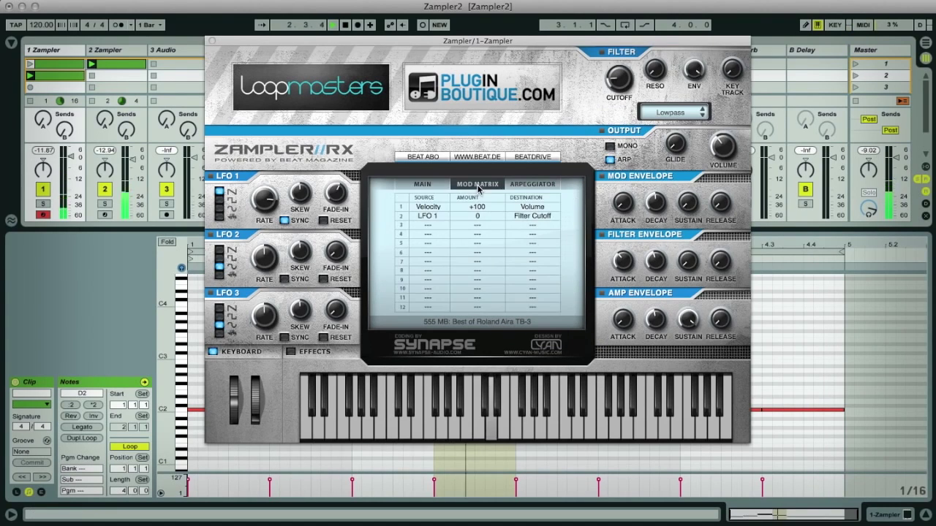
{"action": "left_click", "coordinate": [433, 225]}
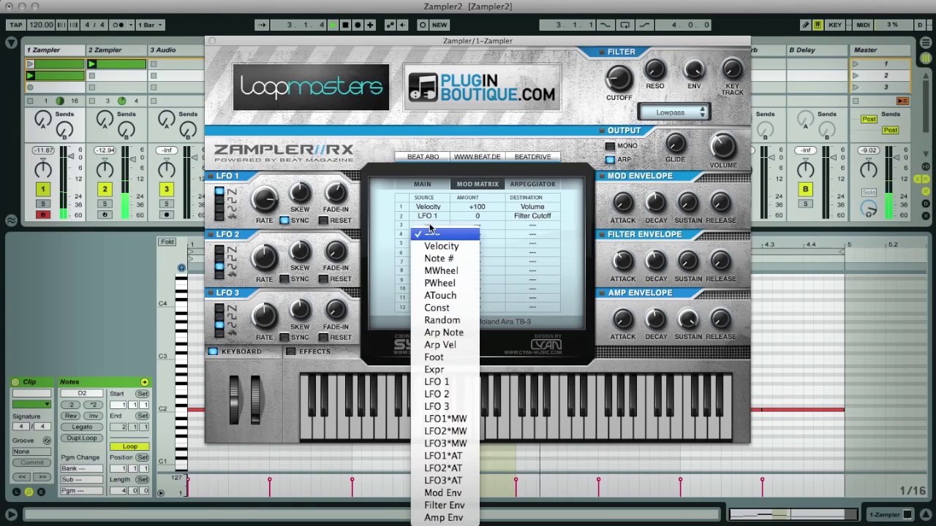
{"action": "left_click", "coordinate": [446, 345]}
{"action": "left_click", "coordinate": [532, 225]}
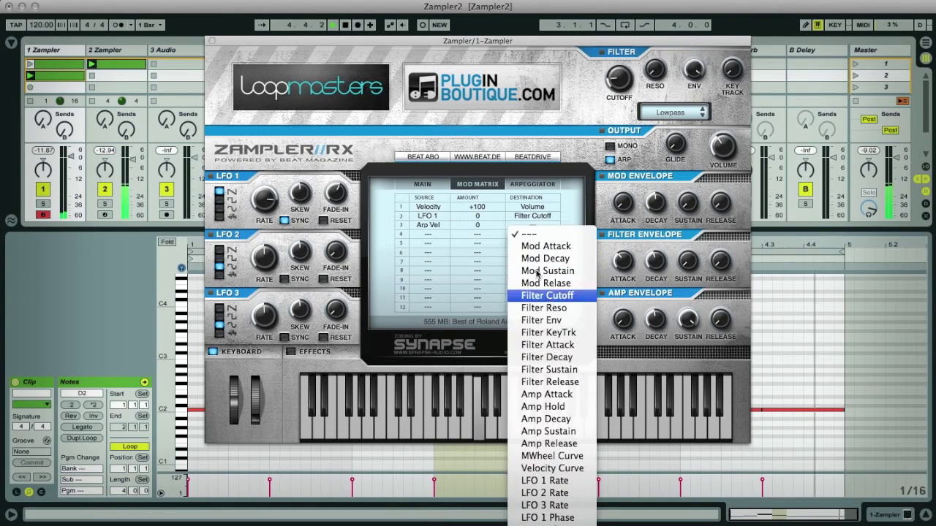
{"action": "left_click", "coordinate": [547, 295]}
{"action": "left_click_drag", "start_coordinate": [482, 225], "coordinate": [509, 128]}
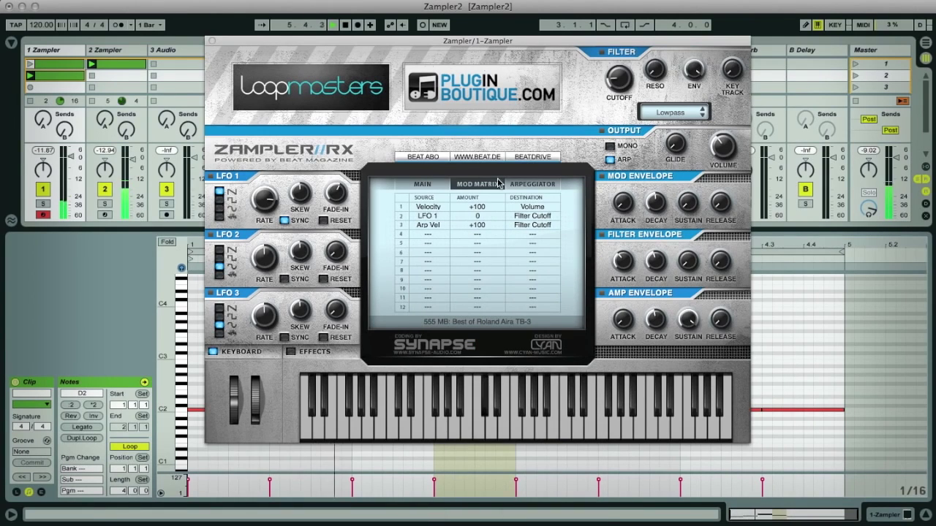
- Set arpeggiator velocities for steps 1 and 3 to 8 to 104, 40, 79, 128, 24, 115 and 20, and adjust the filter cutoff
{"action": "left_click", "coordinate": [515, 183]}
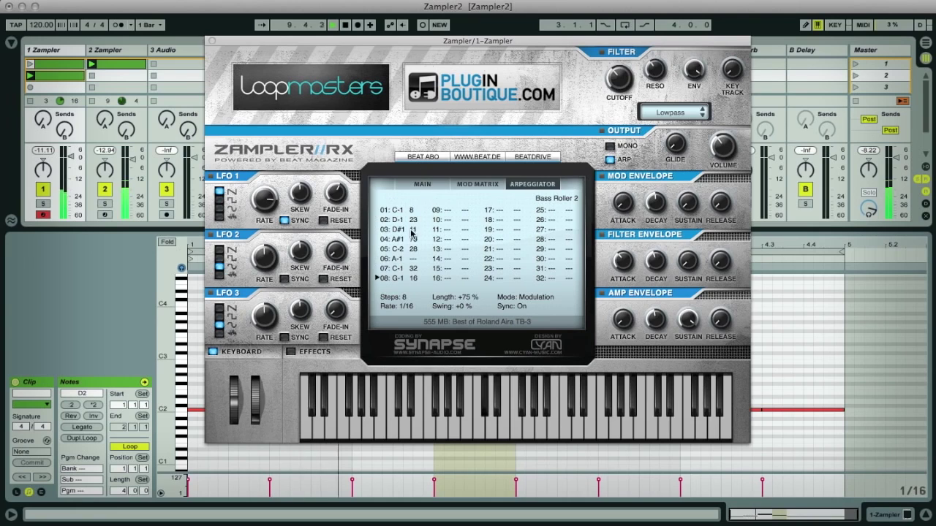
{"action": "left_click_drag", "start_coordinate": [411, 229], "coordinate": [412, 217]}
{"action": "left_click_drag", "start_coordinate": [412, 260], "coordinate": [415, 235]}
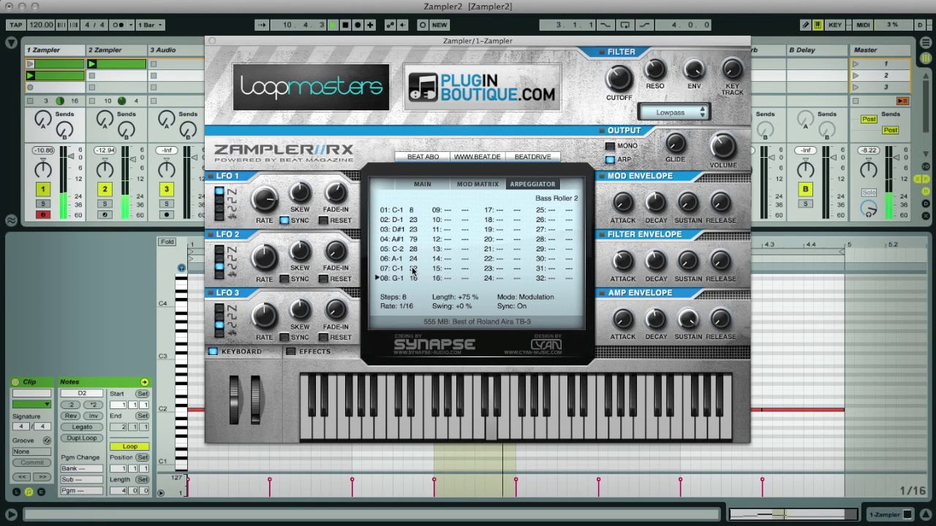
{"action": "left_click_drag", "start_coordinate": [412, 268], "coordinate": [413, 205]}
{"action": "left_click_drag", "start_coordinate": [414, 250], "coordinate": [414, 218]}
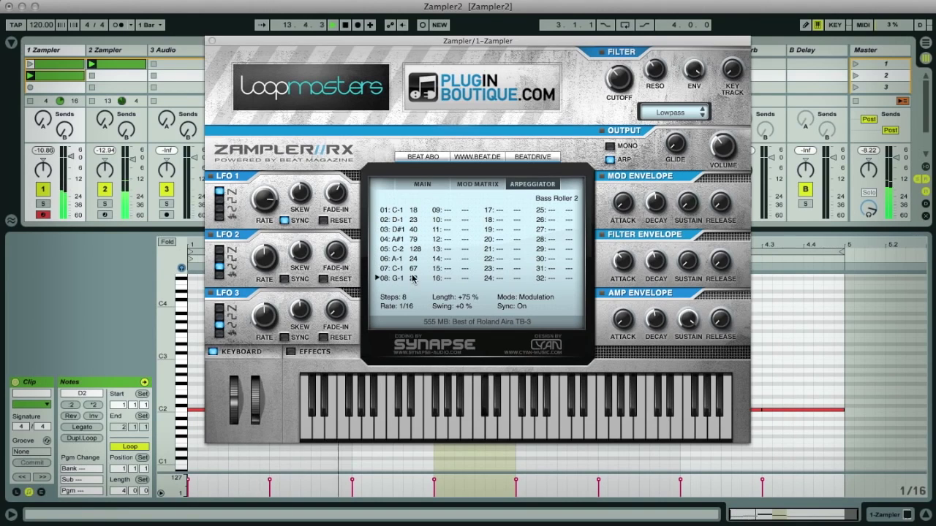
{"action": "left_click_drag", "start_coordinate": [413, 269], "coordinate": [409, 156]}
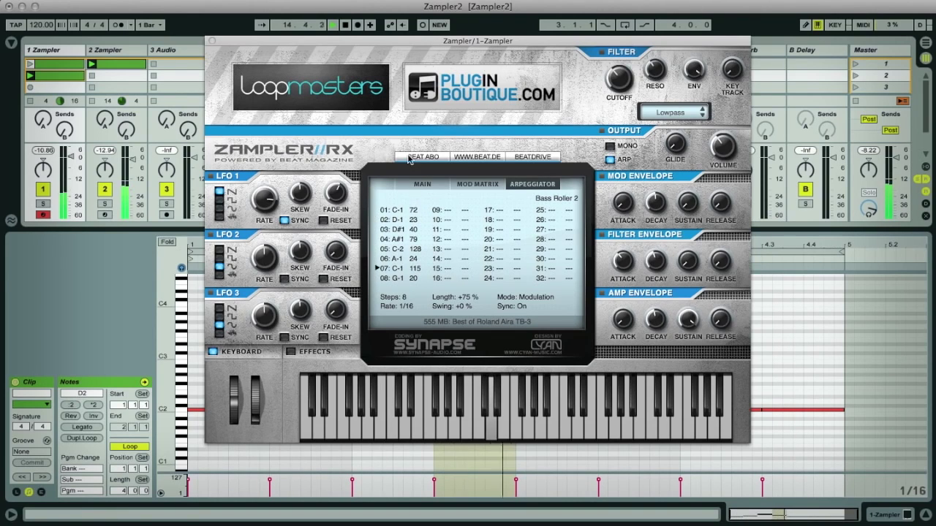
{"action": "left_click_drag", "start_coordinate": [414, 212], "coordinate": [415, 205]}
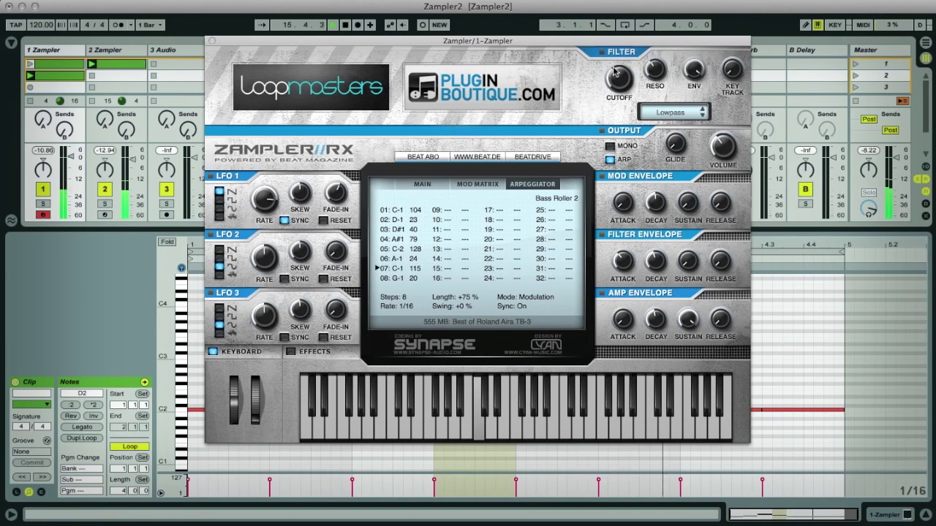
{"action": "left_click_drag", "start_coordinate": [615, 70], "coordinate": [615, 86]}
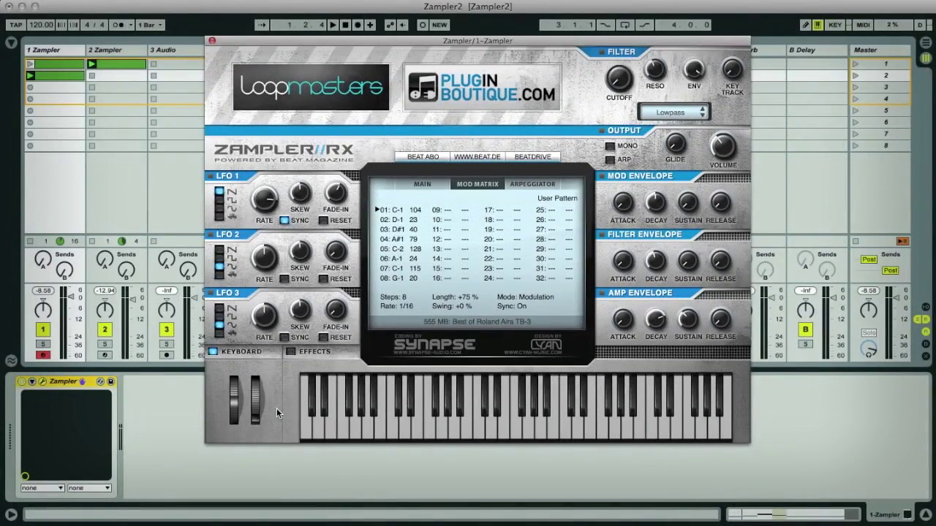
- Show Zampler's effects section, enable Phaser/Chorus, raise its amount and try its type control
{"action": "left_click", "coordinate": [291, 351]}
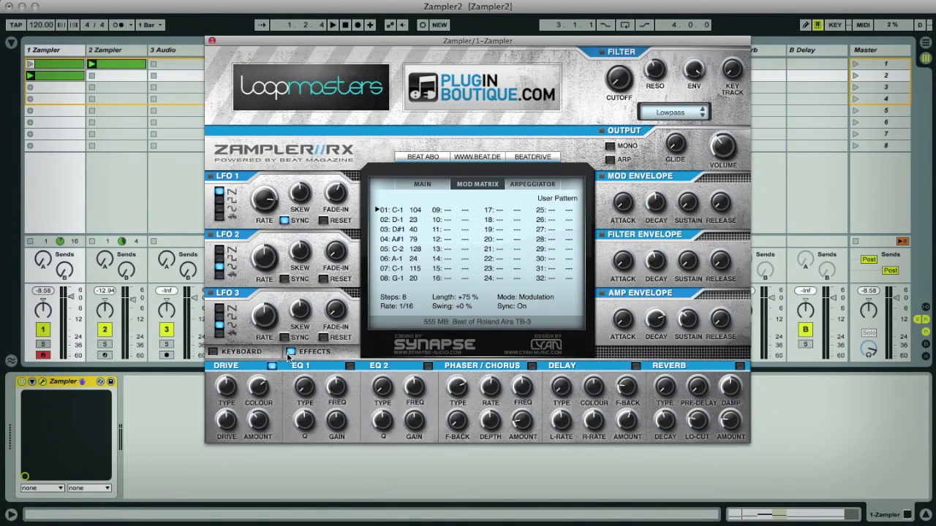
{"action": "left_click", "coordinate": [212, 352]}
{"action": "left_click", "coordinate": [289, 352]}
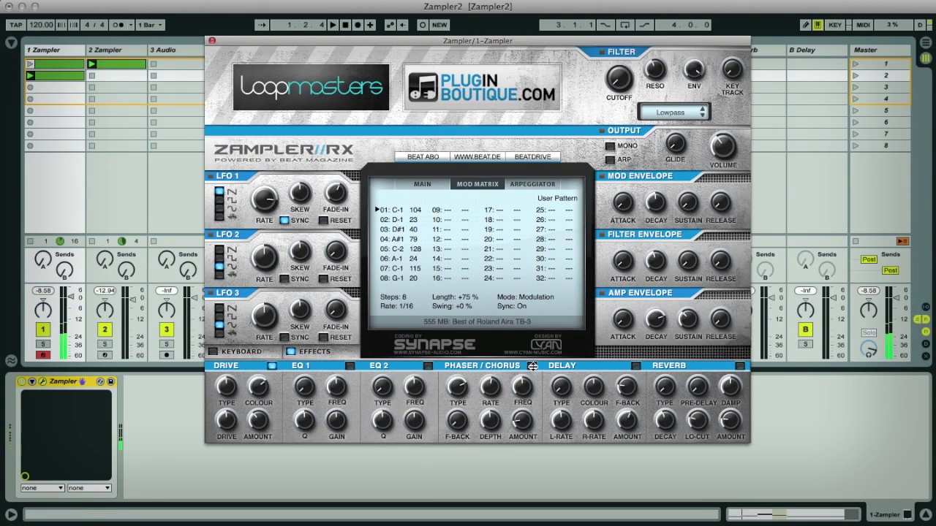
{"action": "left_click_drag", "start_coordinate": [524, 418], "coordinate": [522, 322]}
{"action": "left_click_drag", "start_coordinate": [451, 391], "coordinate": [460, 428]}
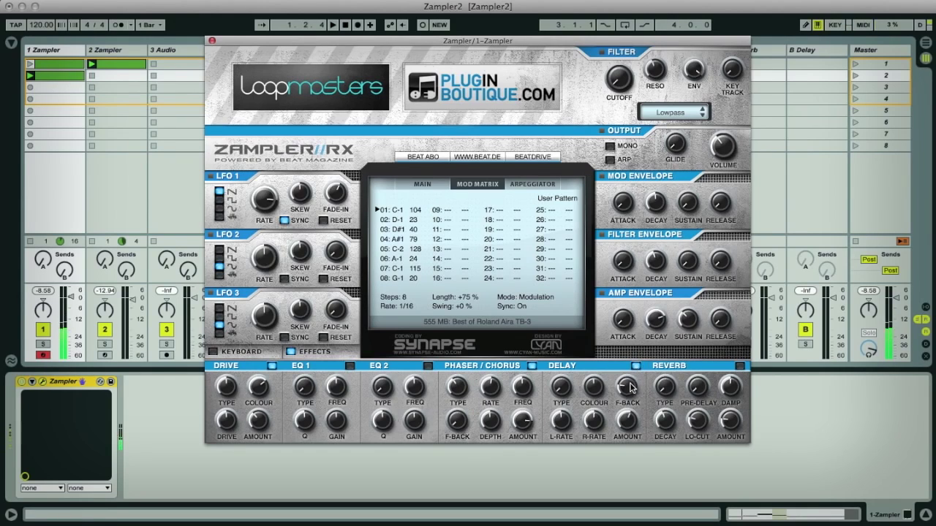
- Adjust the delay feedback, switch from delay to reverb with a higher amount, and try the Phaser/Chorus type
{"action": "mouse_move", "coordinate": [629, 383]}
{"action": "left_mouse_down"}
{"action": "mouse_move", "coordinate": [628, 364]}
{"action": "mouse_move", "coordinate": [627, 374]}
{"action": "left_mouse_up"}
{"action": "left_click", "coordinate": [636, 366]}
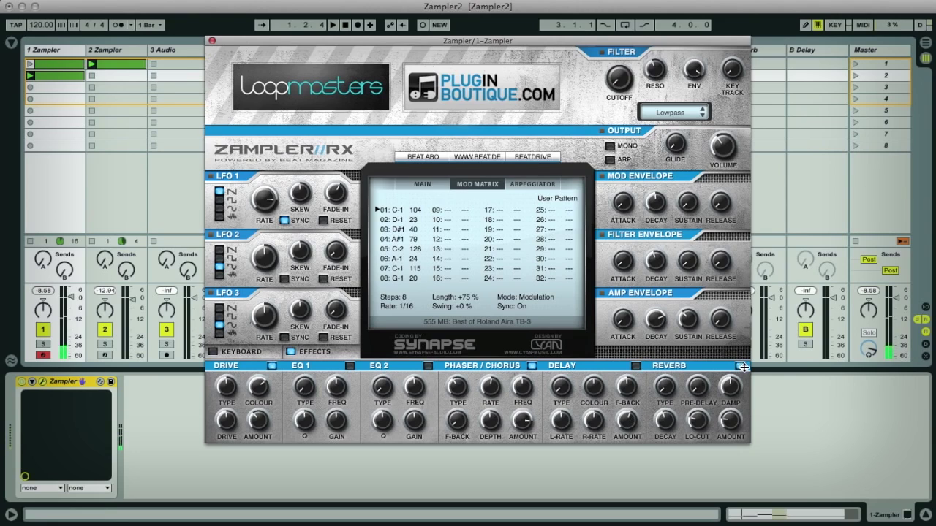
{"action": "left_click_drag", "start_coordinate": [734, 415], "coordinate": [733, 413]}
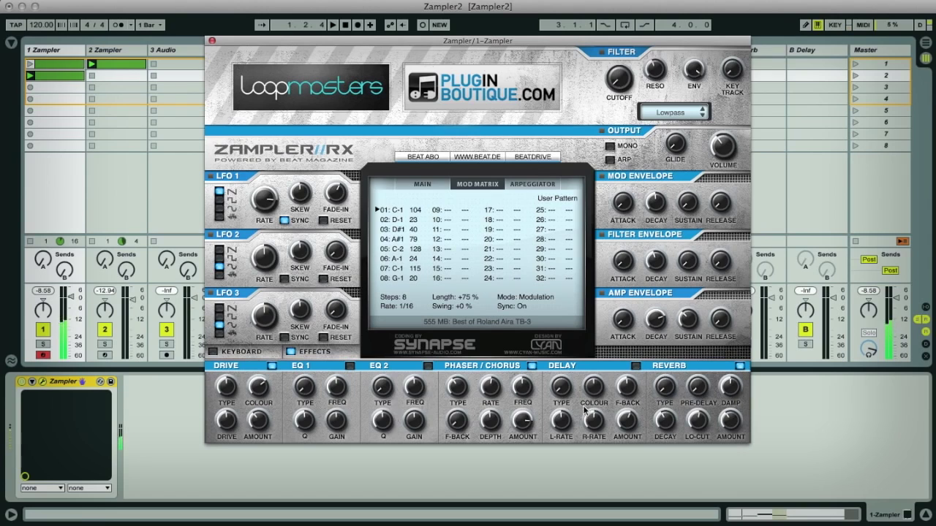
{"action": "left_click_drag", "start_coordinate": [454, 384], "coordinate": [457, 423]}
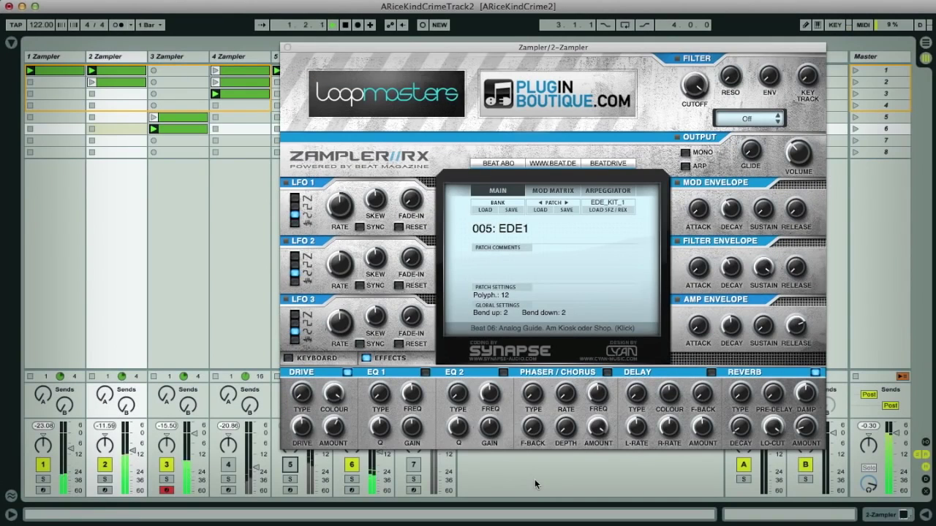
- In the ARiceKindCrime2 set, activate tracks 4 and 5, mute and unmute track 2, and adjust the EDE1 patch's reverb amount
{"action": "left_click", "coordinate": [229, 468]}
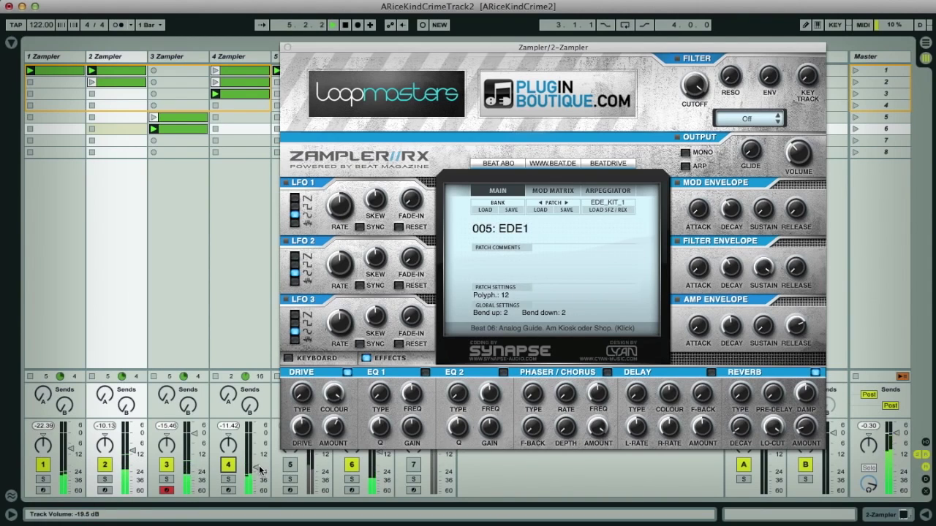
{"action": "left_click", "coordinate": [107, 468]}
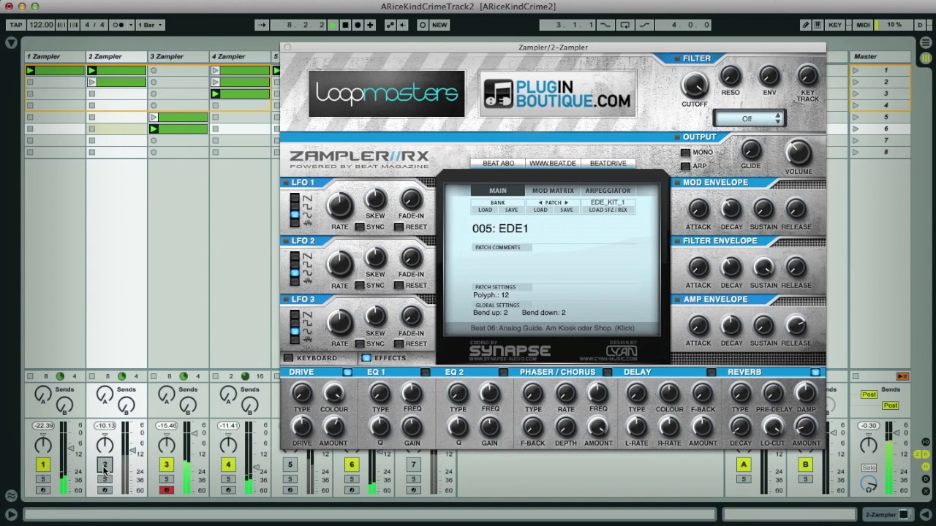
{"action": "left_click", "coordinate": [104, 466]}
{"action": "left_click", "coordinate": [290, 466]}
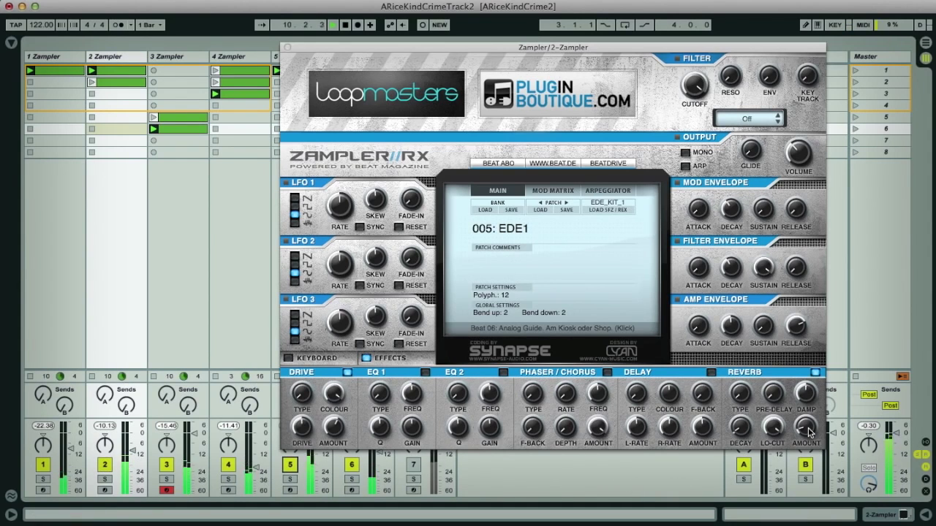
{"action": "mouse_move", "coordinate": [808, 435]}
{"action": "left_mouse_down"}
{"action": "mouse_move", "coordinate": [800, 350]}
{"action": "mouse_move", "coordinate": [807, 432]}
{"action": "mouse_move", "coordinate": [806, 422]}
{"action": "left_mouse_up"}
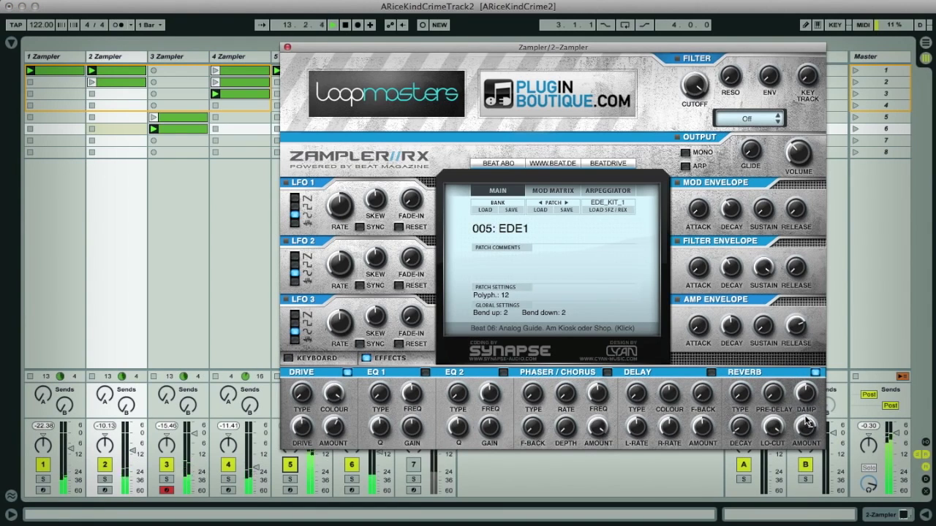